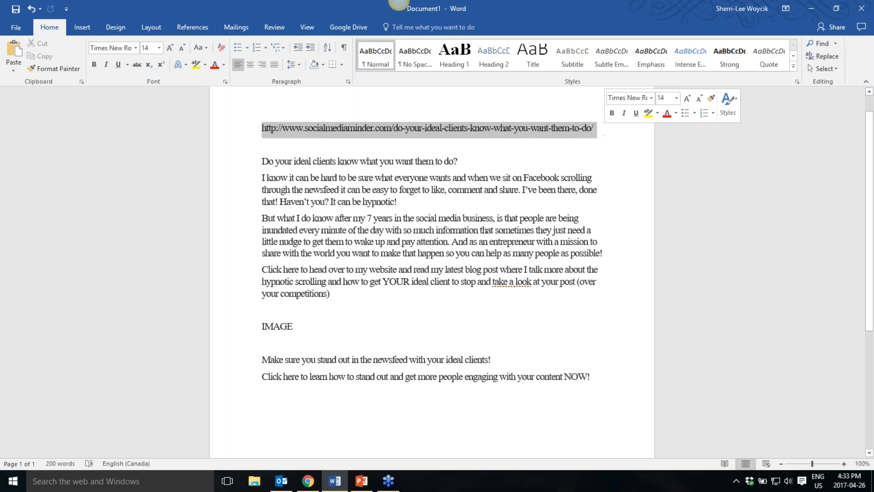
- Copy the blog post URL from the Word document and paste it into a new post on the Facebook page
key("ctrl+c")
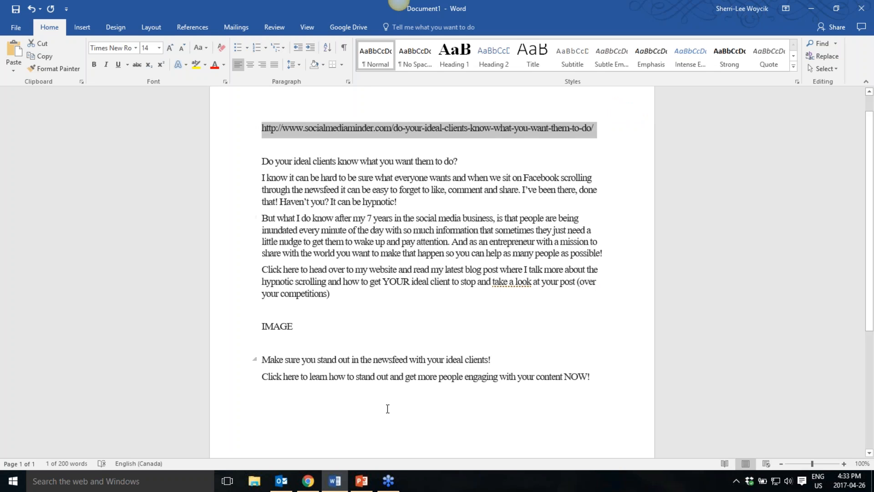
left_click(309, 482)
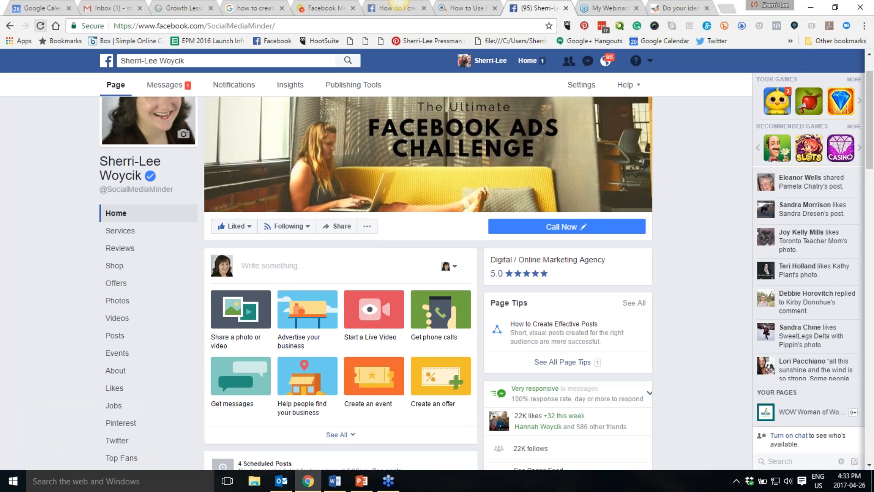
left_click(253, 270)
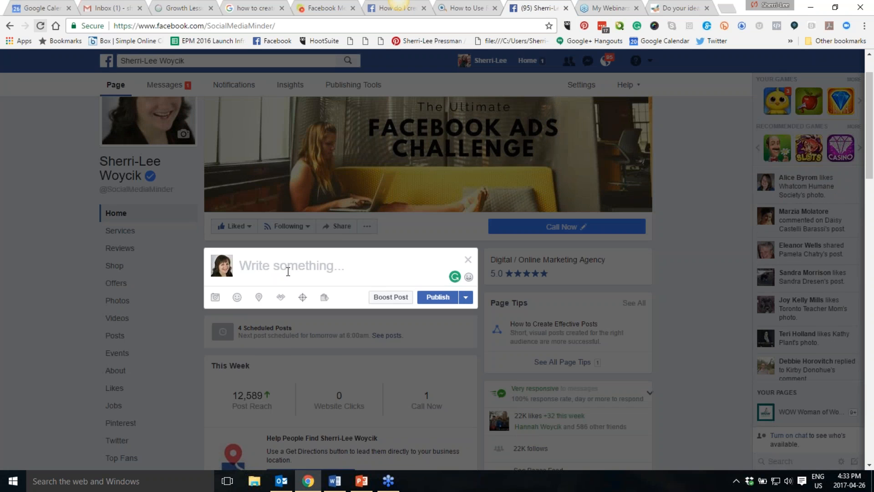
key("ctrl+v")
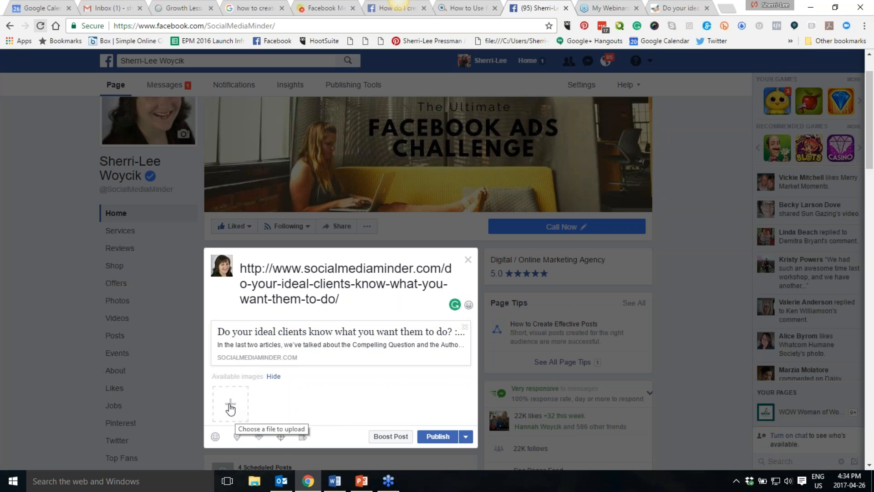
- Upload the image business_people_running-1 as the link preview's picture
left_click(230, 411)
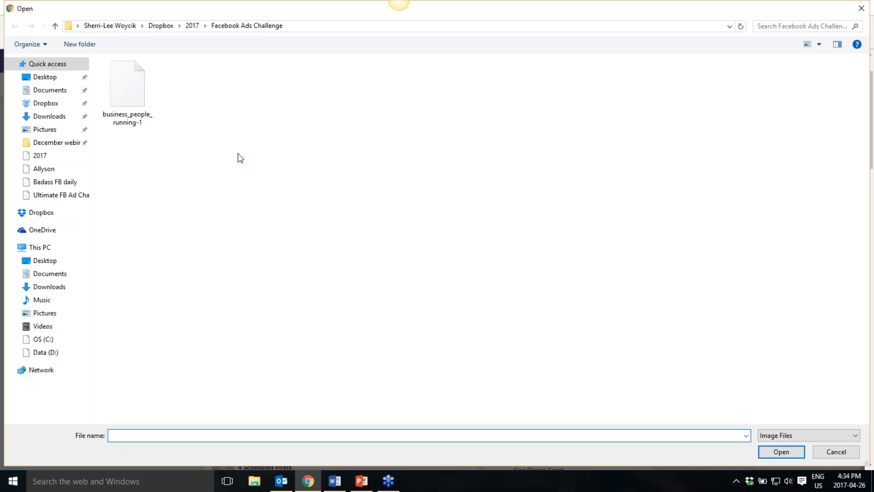
double_click(122, 97)
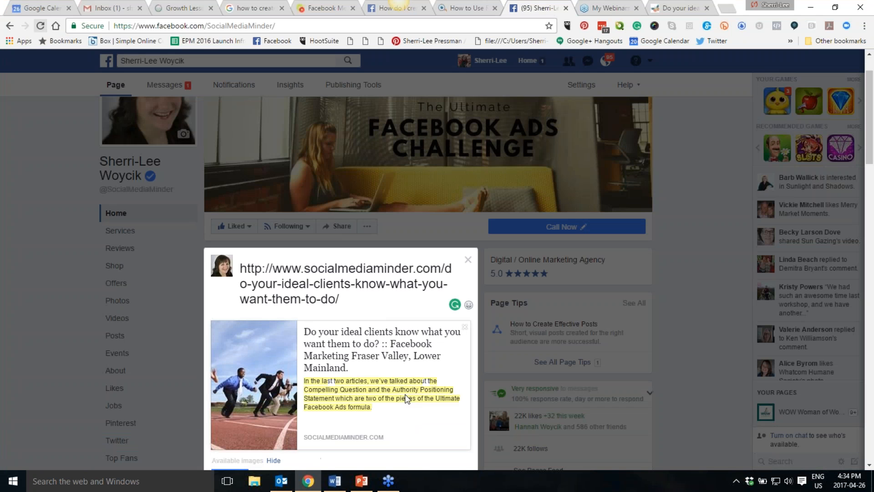
scroll(406, 399, "down", 1)
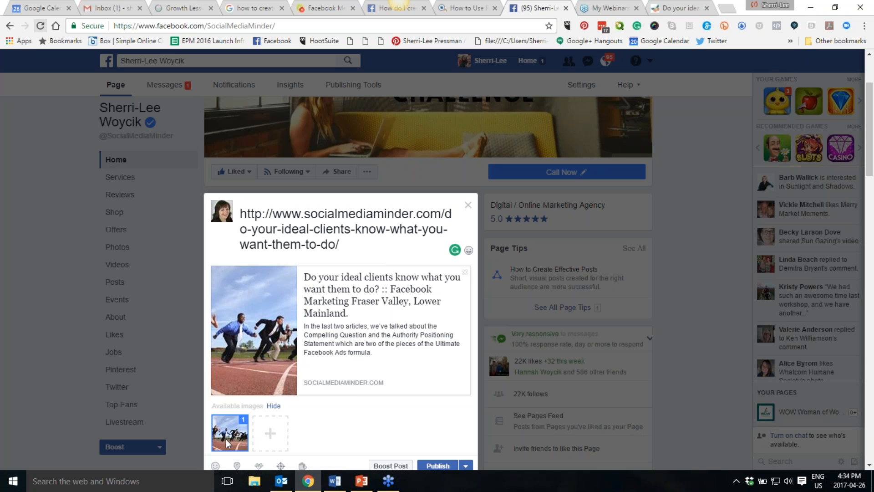
- Insert two blank lines above the link in the post and place the cursor on the first one
left_click(241, 212)
key("Return")
key("Return")
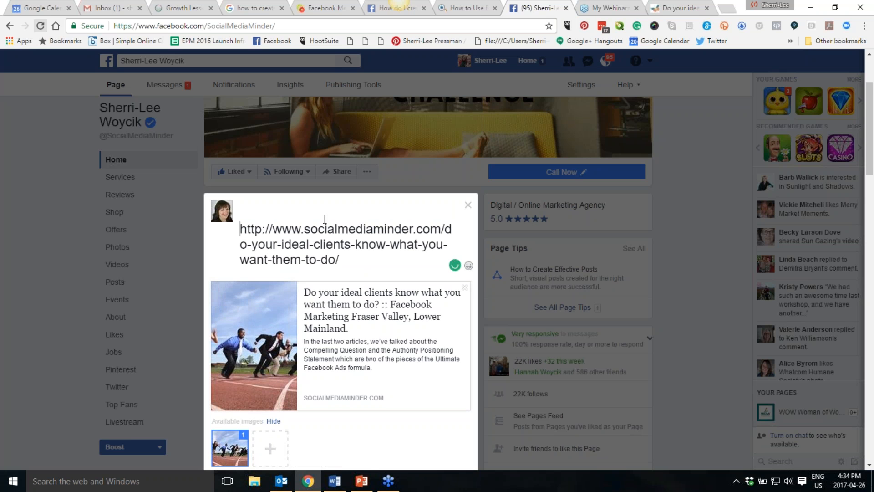
key("Up")
key("Up")
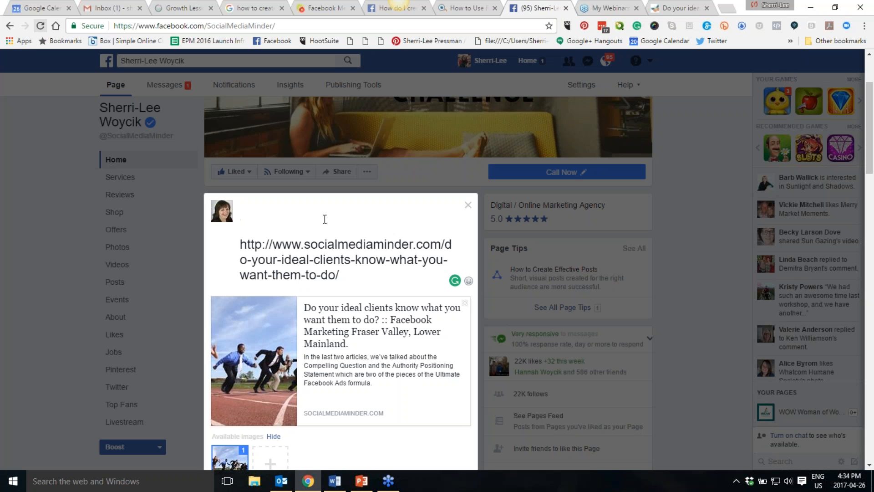
- Copy the Word text from "Do your ideal clients know" through "(over your competitions)" and paste it above the link in the Facebook post
left_click(334, 481)
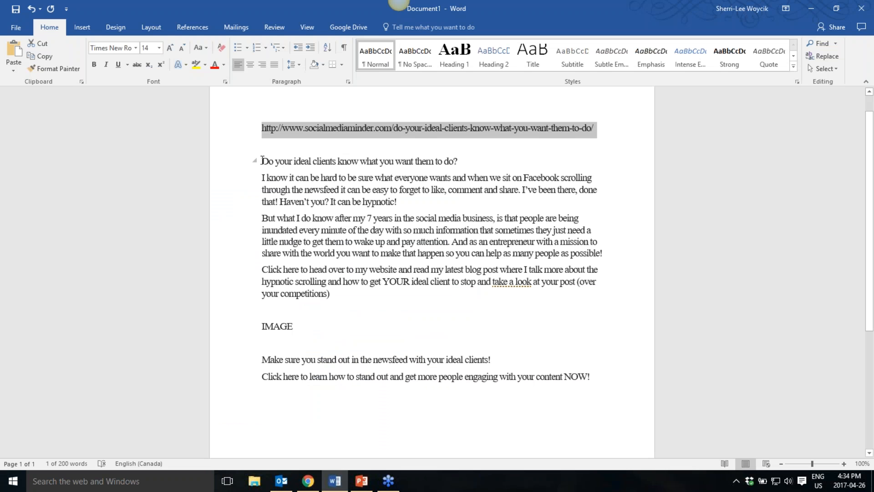
left_click_drag(262, 160, 423, 292)
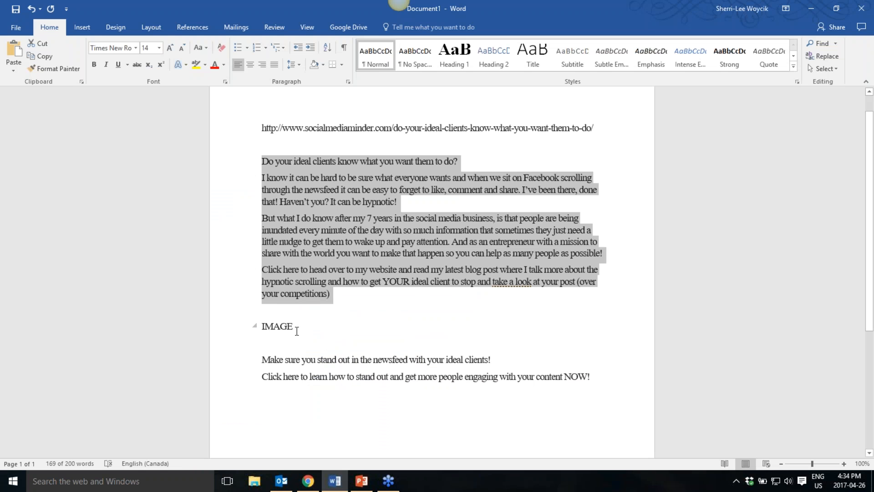
left_click(310, 484)
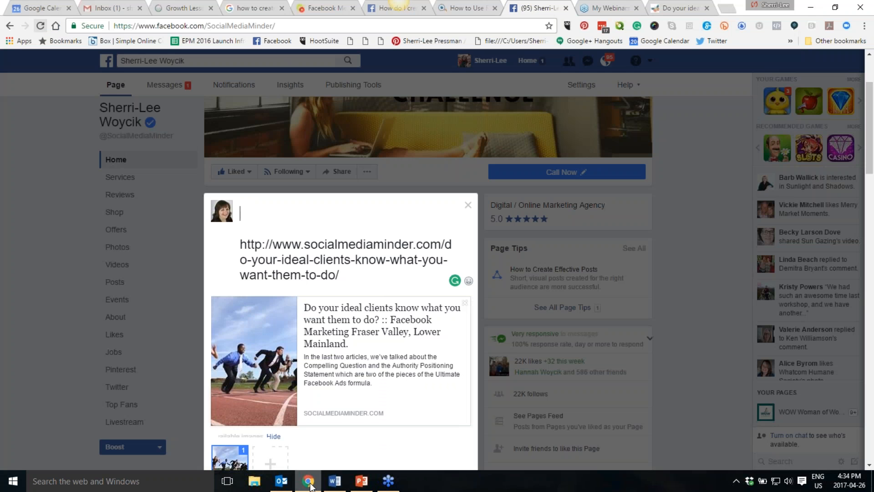
key("ctrl+v")
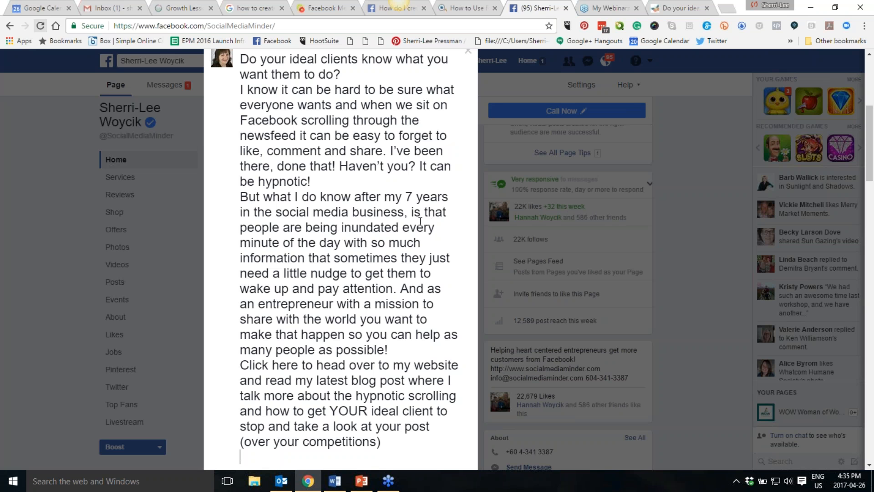
- Separate the paragraphs of the pasted post text with blank lines
scroll(387, 182, "up", 1)
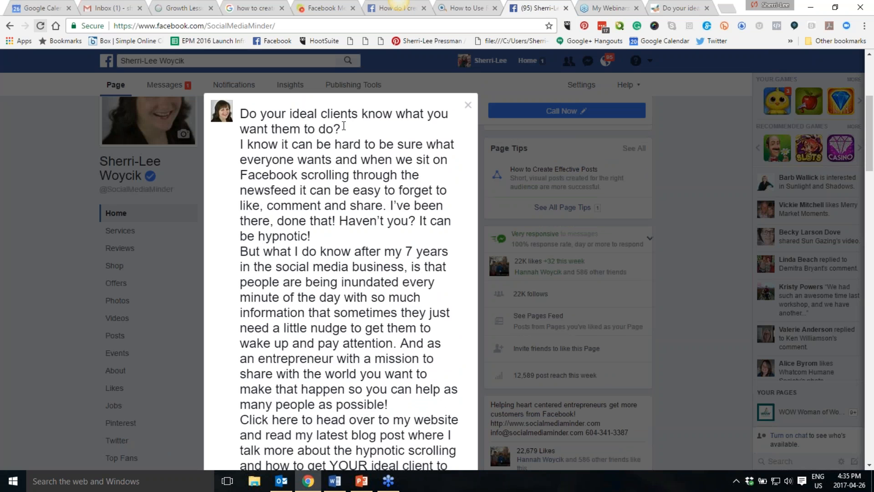
scroll(361, 158, "down", 2)
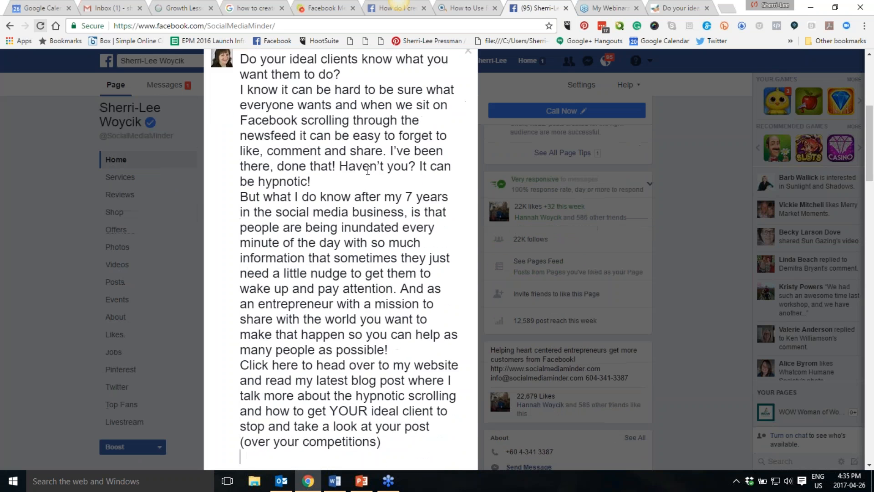
left_click(395, 290)
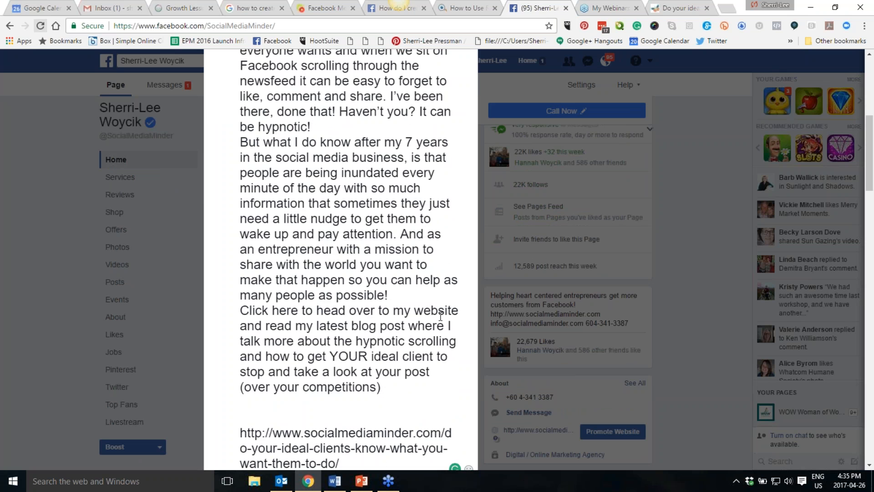
key("Return")
left_click(362, 128)
key("Return")
scroll(358, 237, "up", 3)
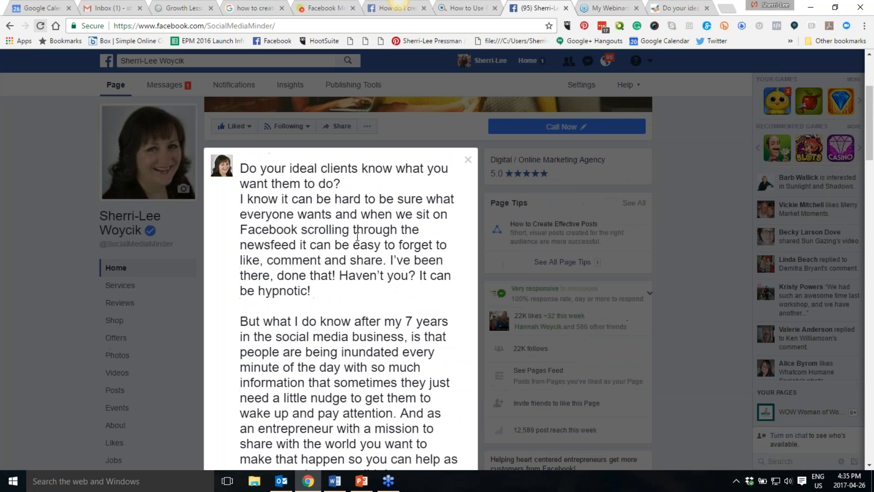
left_click(352, 190)
key("Return")
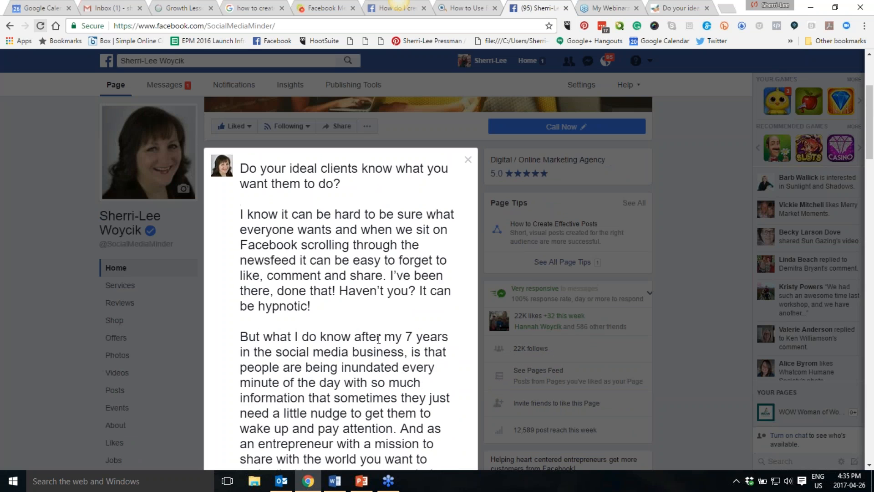
- Replace the link preview's headline with "Make sure you stand out in the newsfeed with your ideal clients!" copied from Word
scroll(379, 338, "down", 5)
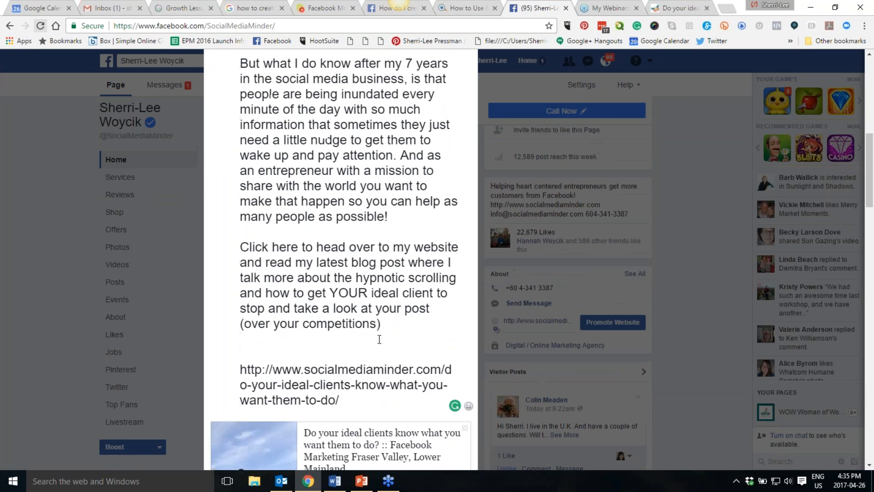
scroll(419, 220, "down", 3)
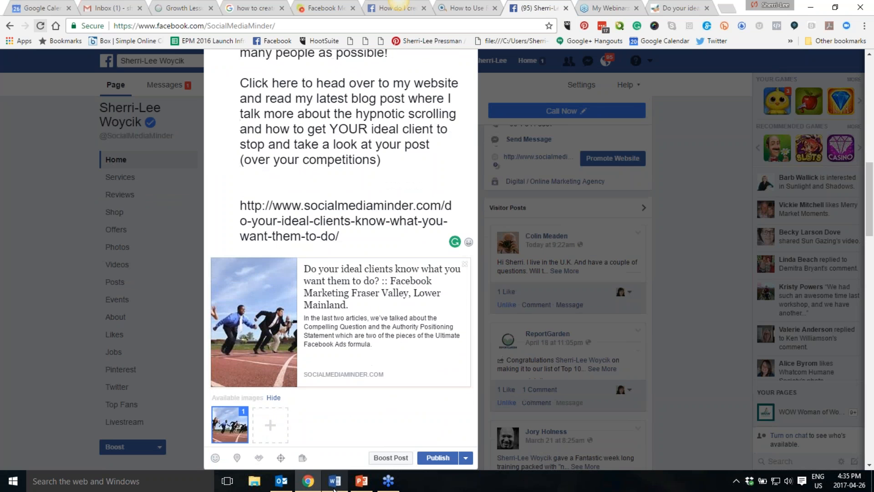
left_click(334, 480)
left_click_drag(264, 360, 498, 362)
key("ctrl+c")
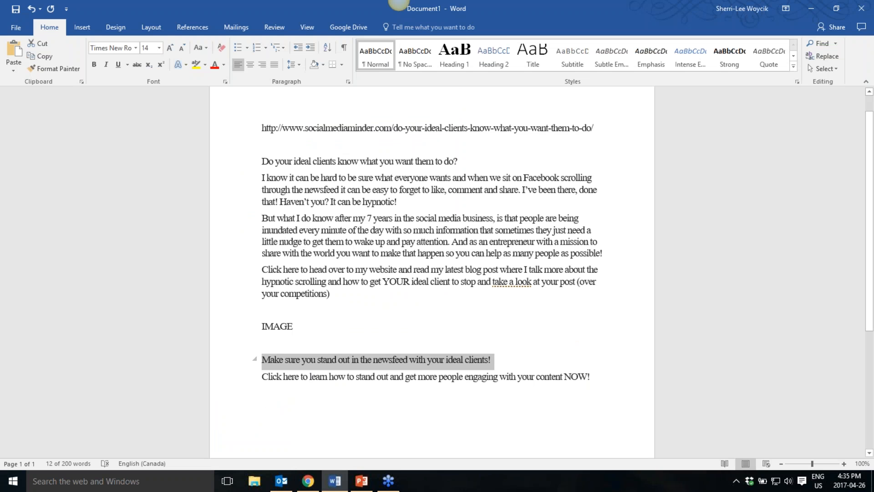
left_click(308, 481)
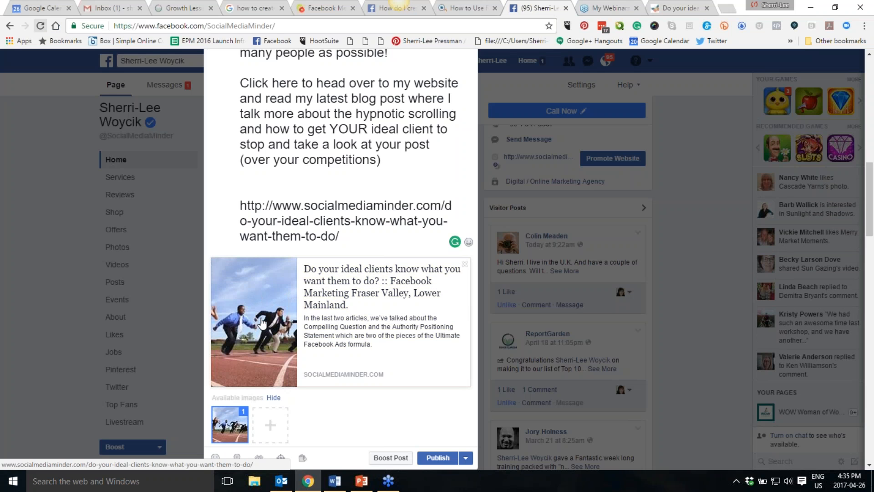
left_click(324, 292)
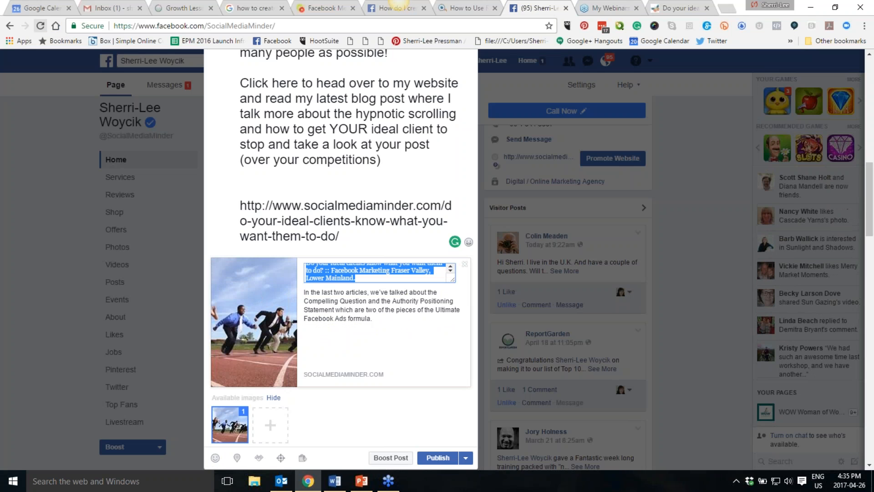
key("ctrl+v")
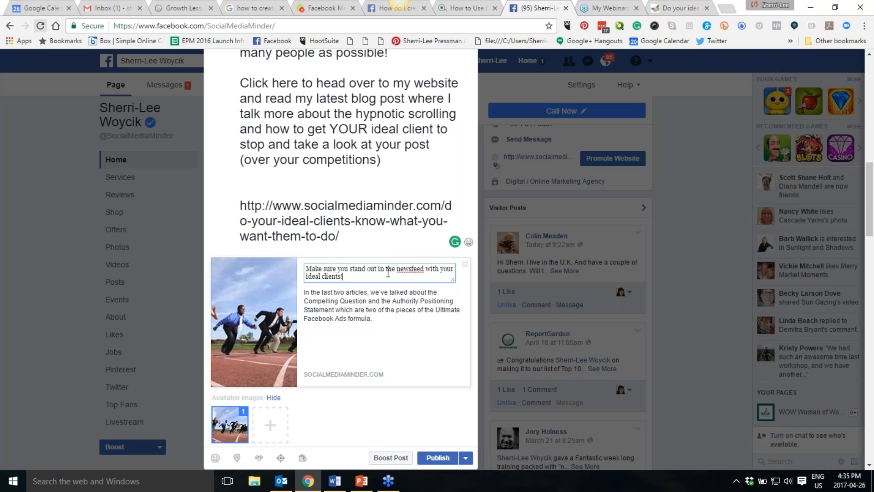
- Replace the link preview's description with "Click here to learn how to stand out and get more people engaging with your content NOW!" copied from Word
left_click(335, 482)
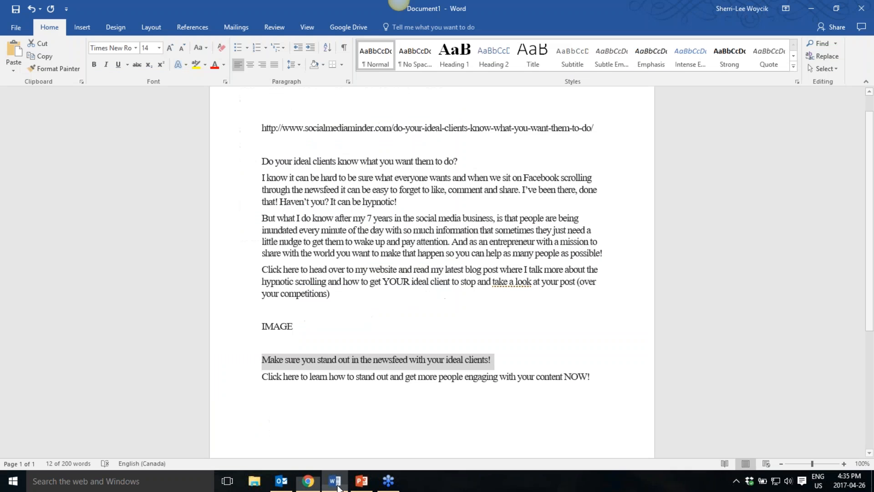
left_click_drag(263, 377, 598, 390)
key("ctrl+c")
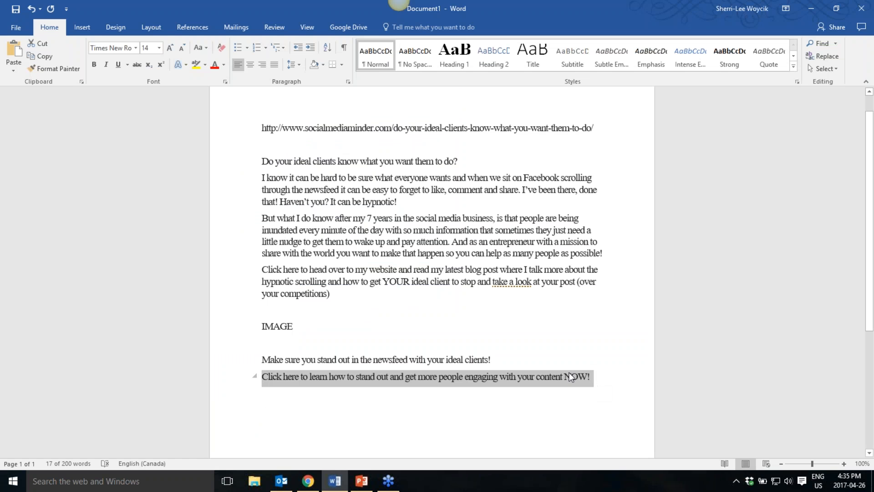
left_click(309, 481)
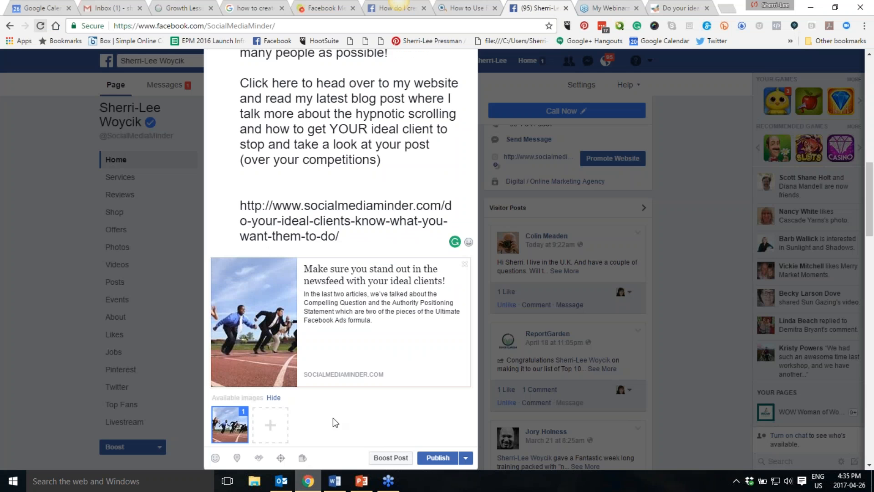
left_click(307, 299)
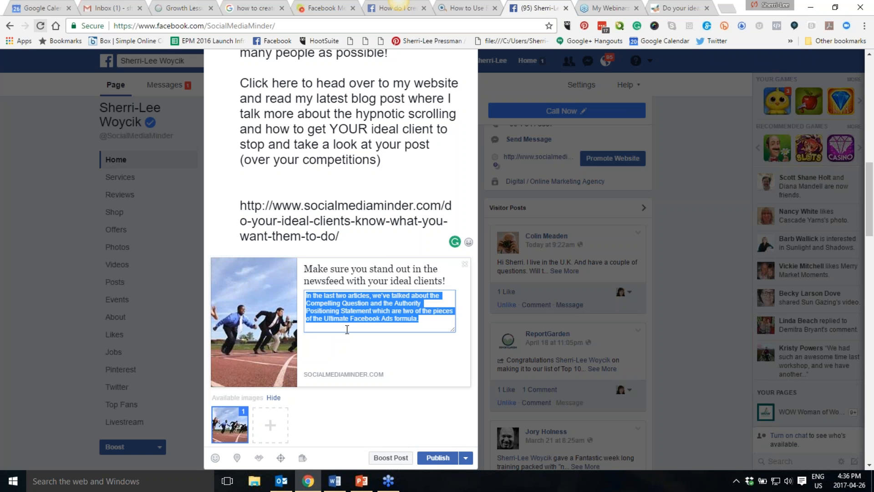
key("ctrl+v")
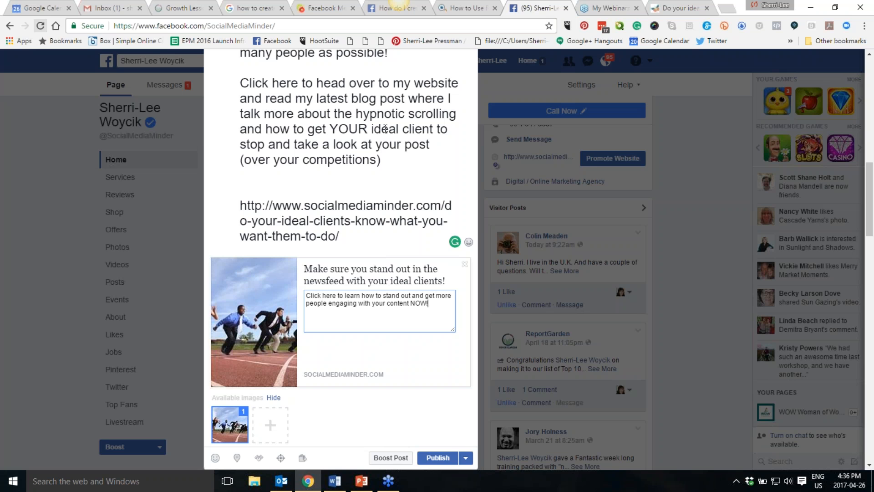
- Review the post's text and link preview, and publish the post to the page
scroll(417, 78, "up", 4)
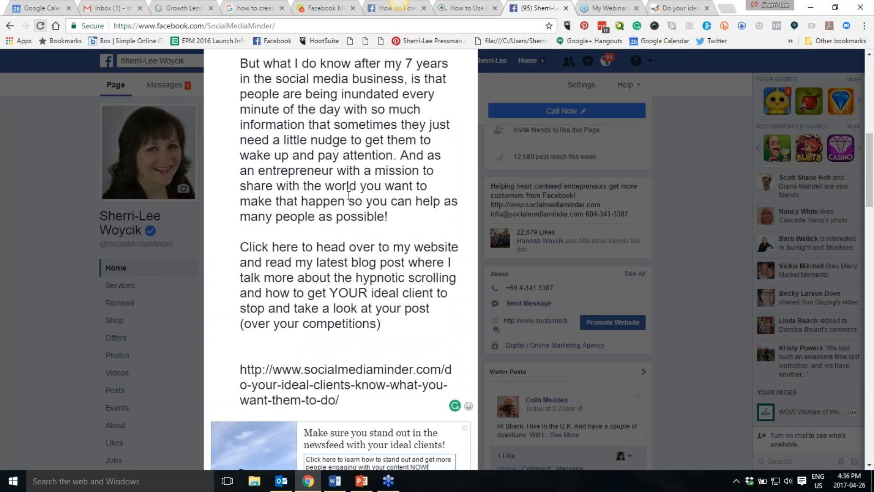
scroll(416, 182, "down", 3)
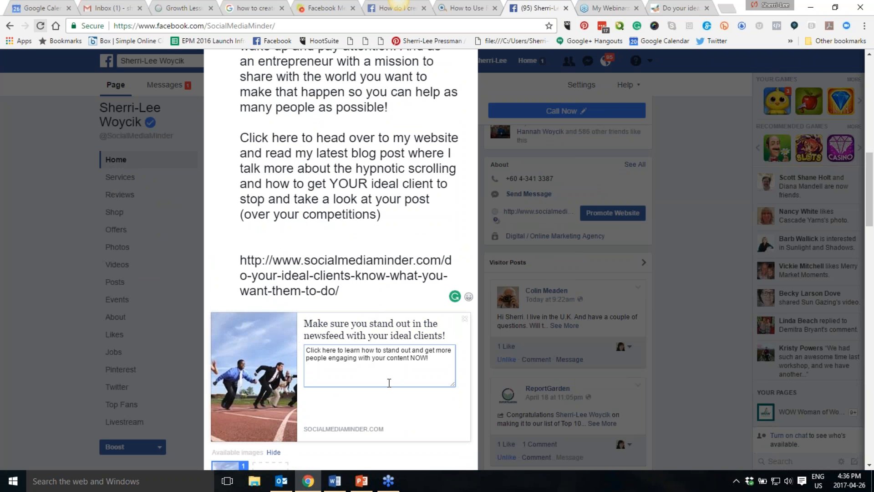
key("shift+Tab")
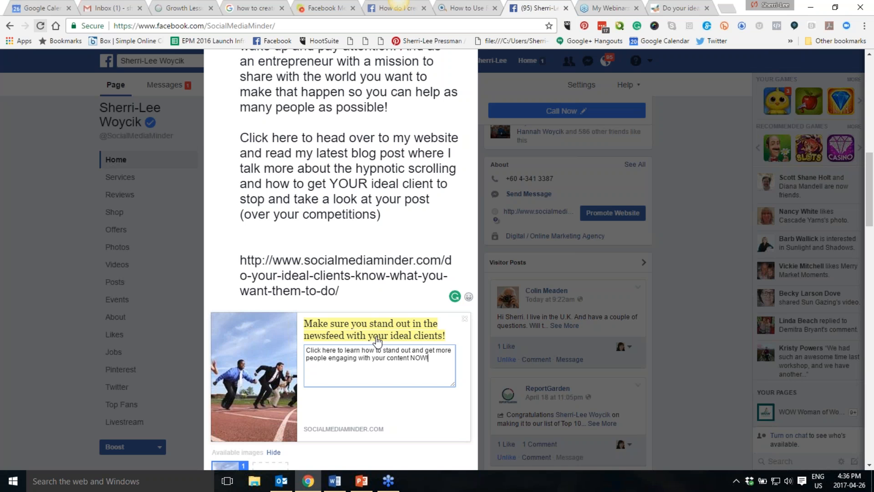
key("Tab")
scroll(341, 273, "down", 1)
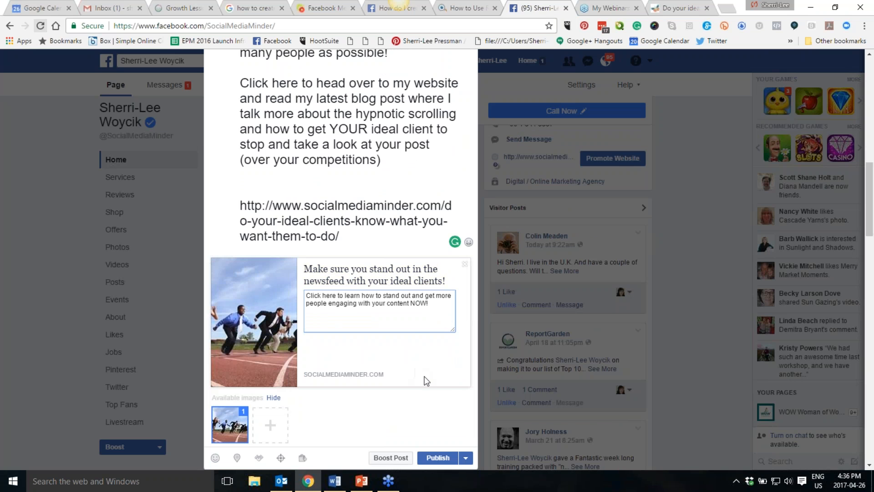
scroll(427, 380, "up", 5)
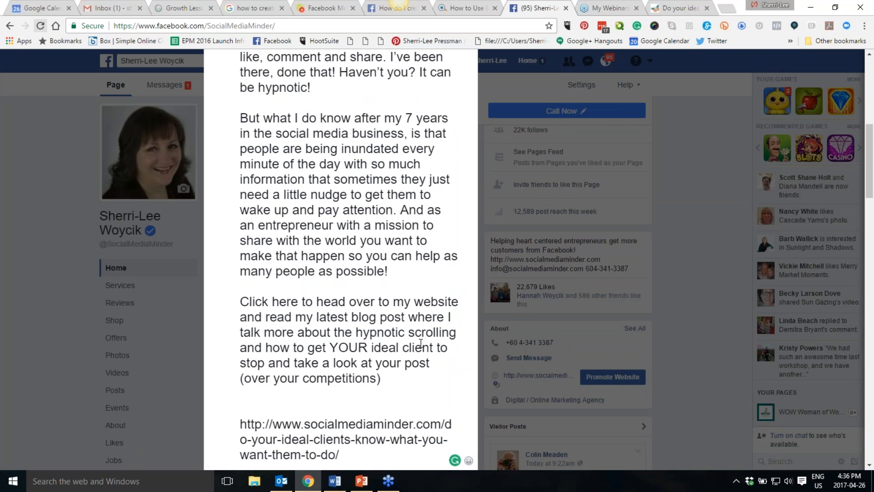
scroll(427, 362, "down", 6)
left_click(434, 405)
left_click(433, 407)
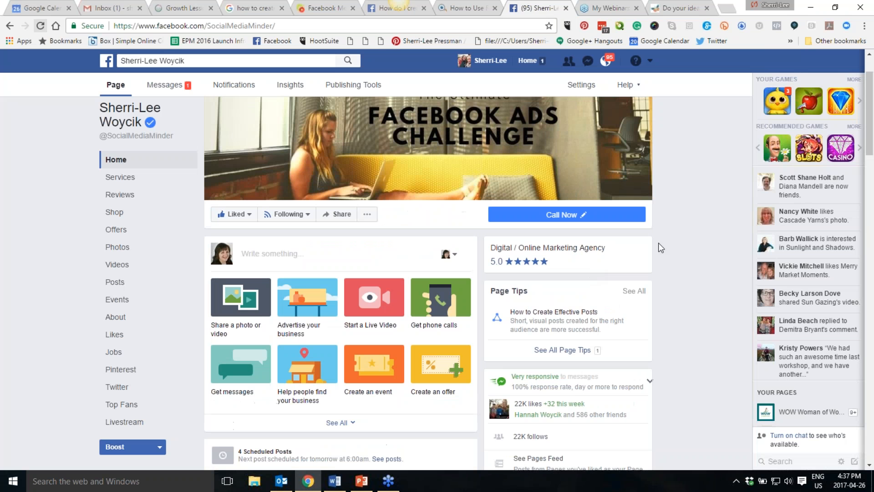
- Check the published post's link preview image on the page and search Google in a new tab for "running business image"
scroll(668, 225, "down", 7)
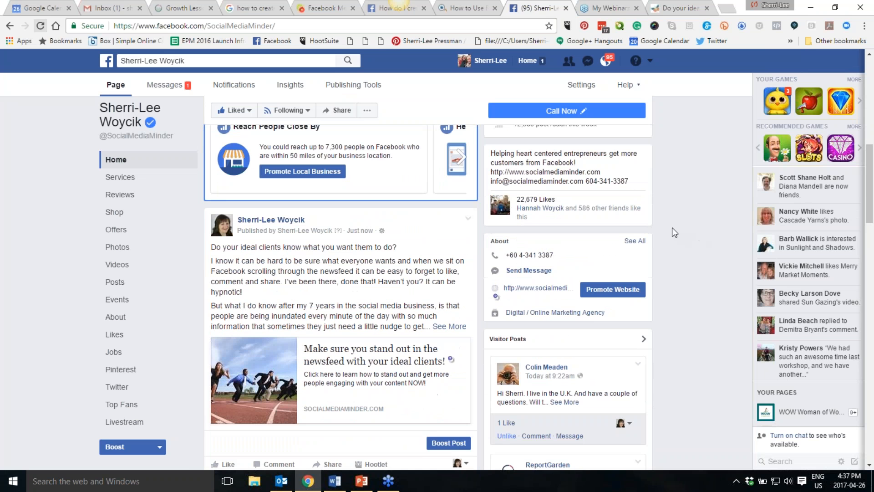
scroll(672, 228, "down", 2)
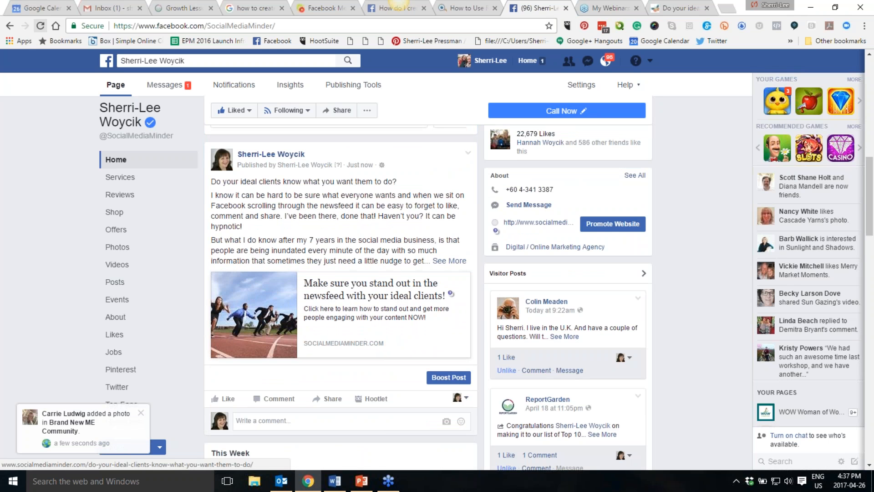
left_click(727, 9)
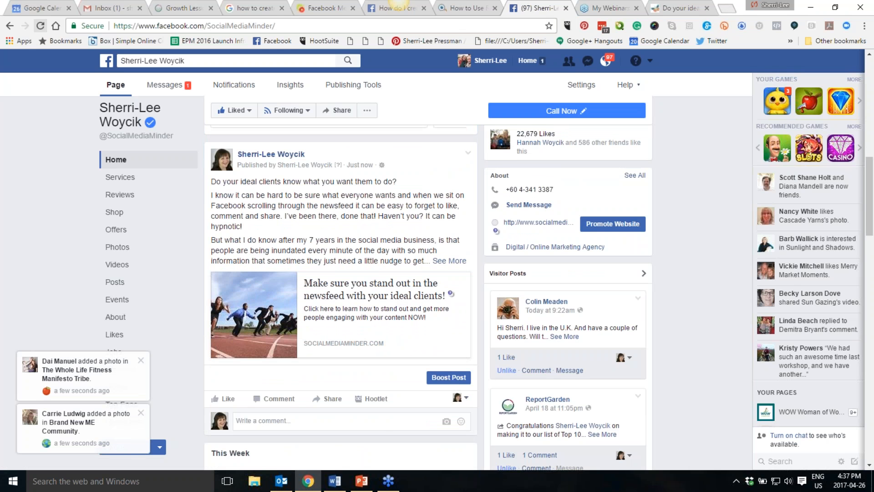
type("run")
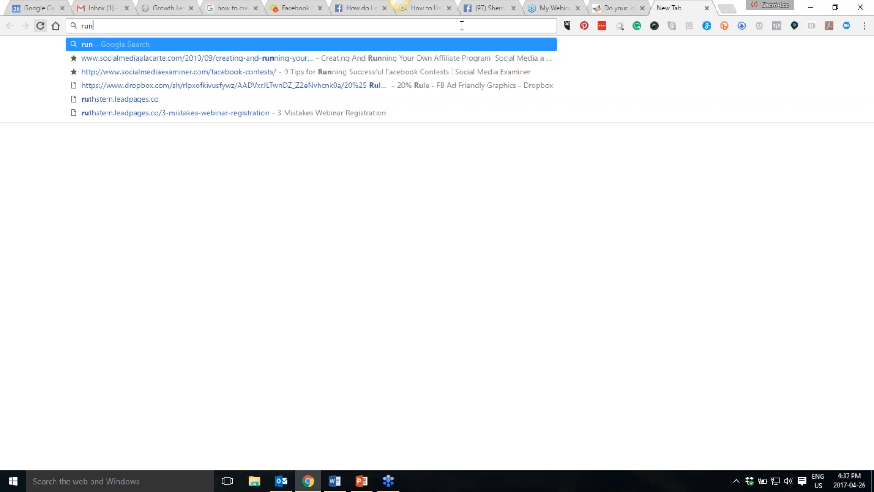
type("ning business image")
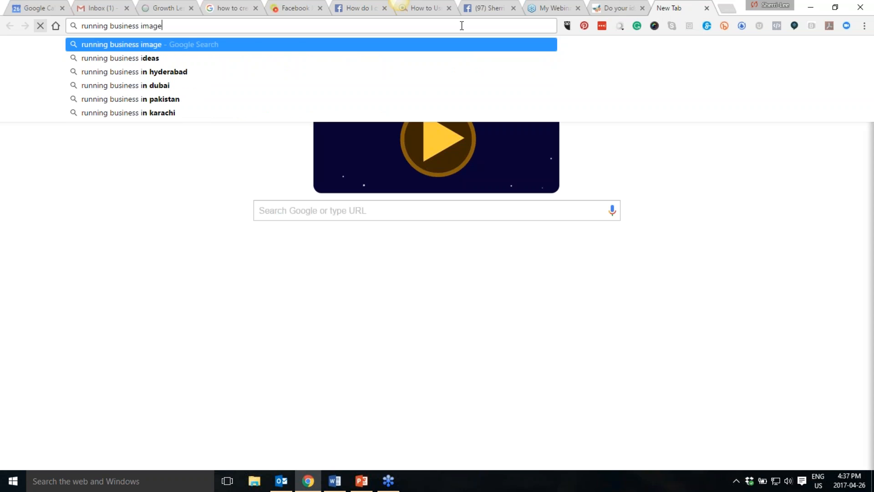
key("Return")
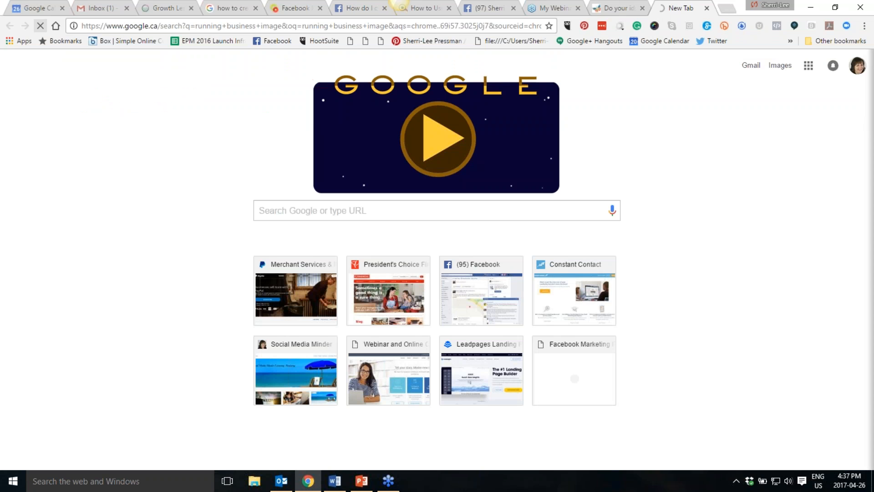
left_click(487, 10)
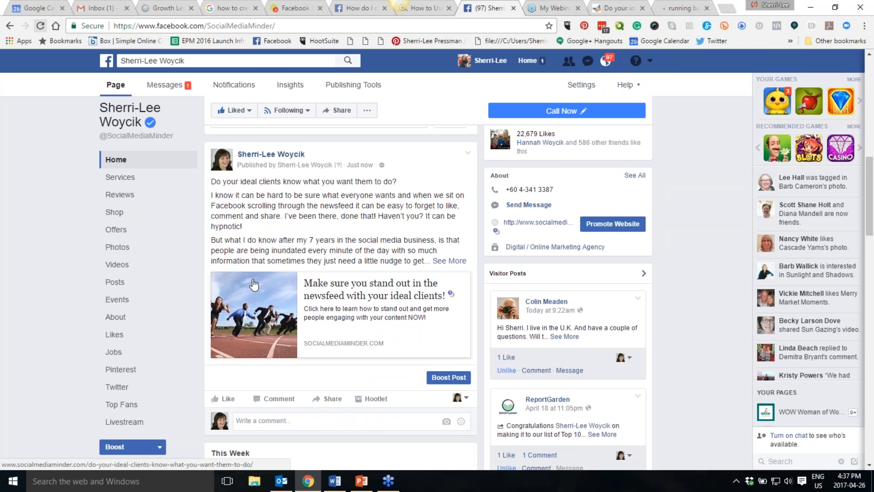
left_click(680, 9)
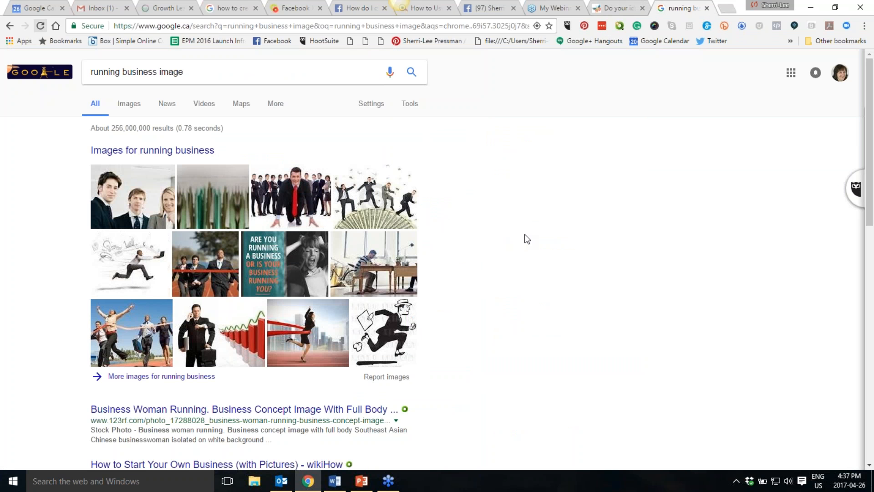
- Open the image of the running businessman with a laptop and save it as a JPEG in the Facebook Ads Challenge folder
left_click(119, 269)
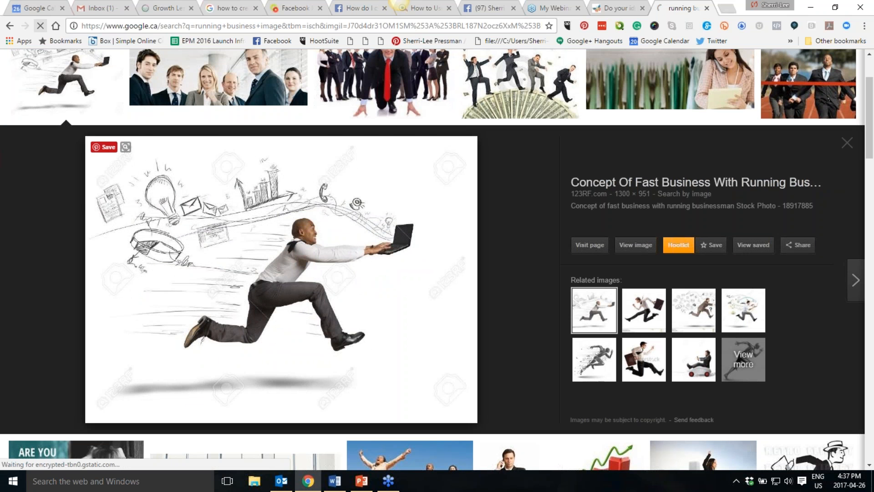
scroll(279, 186, "up", 1)
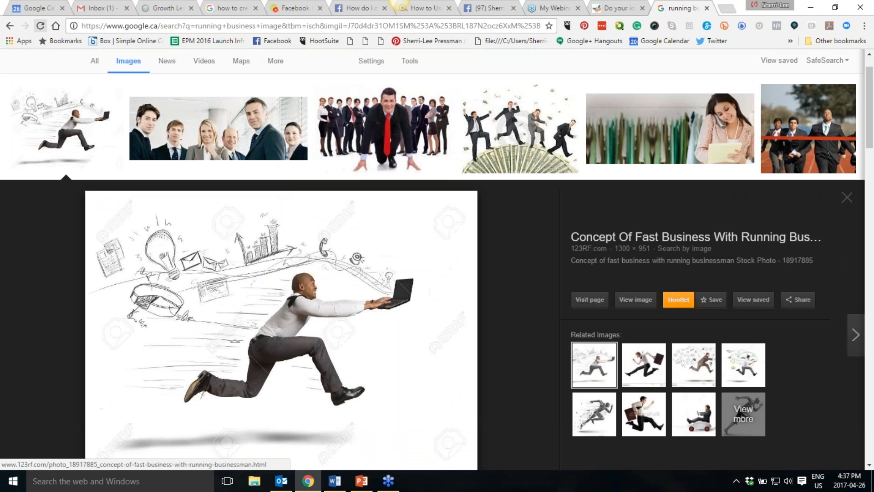
right_click(282, 291)
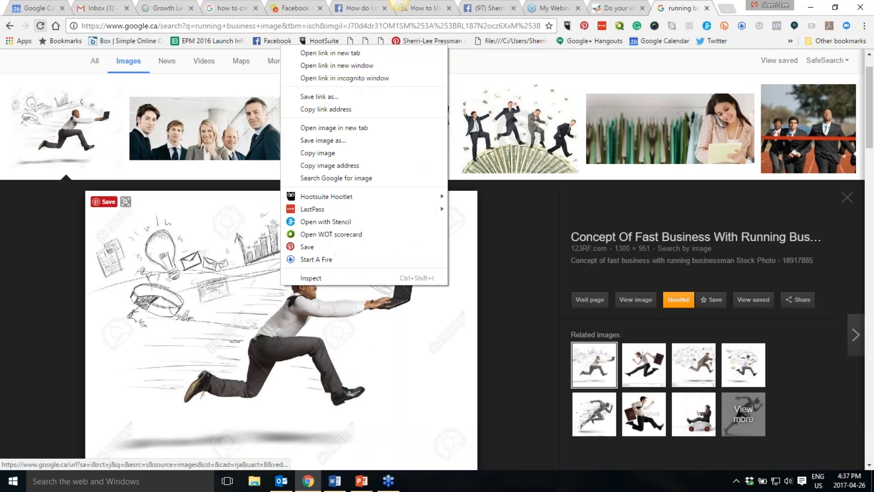
left_click(360, 146)
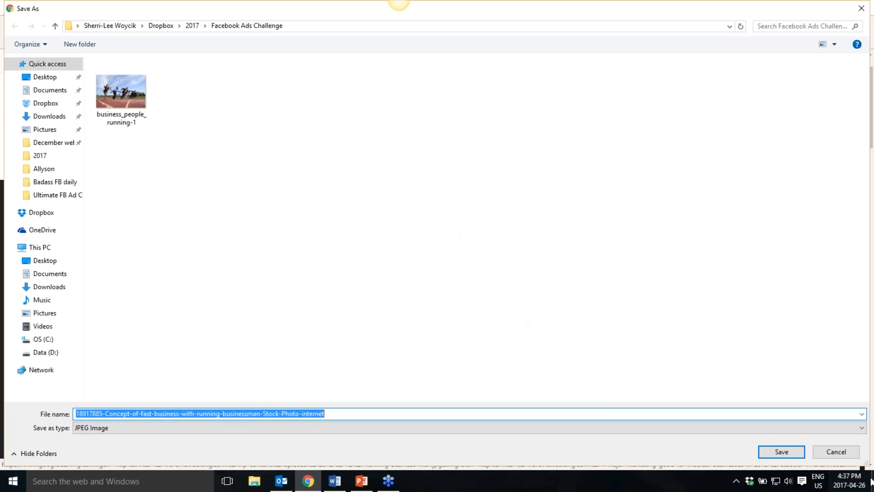
left_click(780, 452)
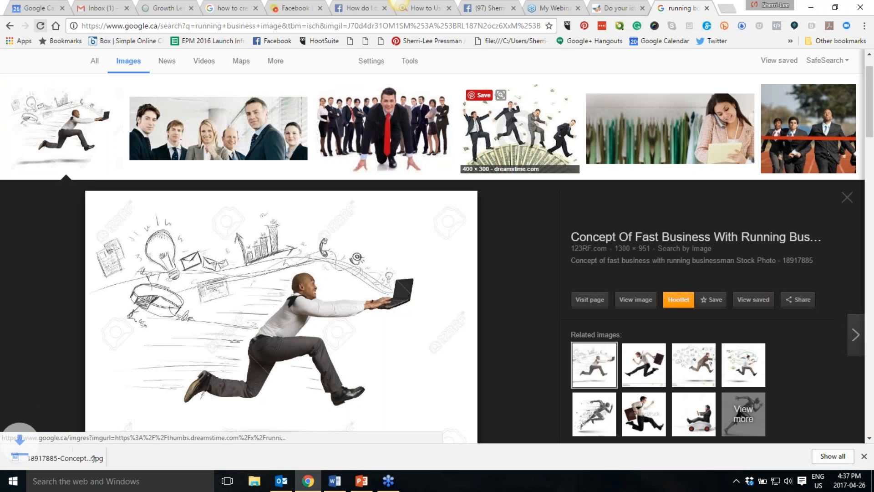
- Return to the Facebook page and delete the just-published post about ideal clients
left_click(489, 8)
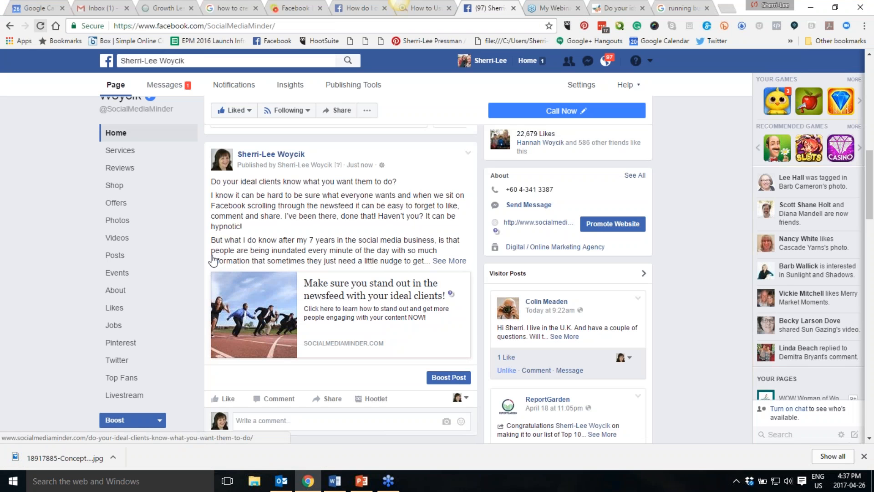
left_click(467, 154)
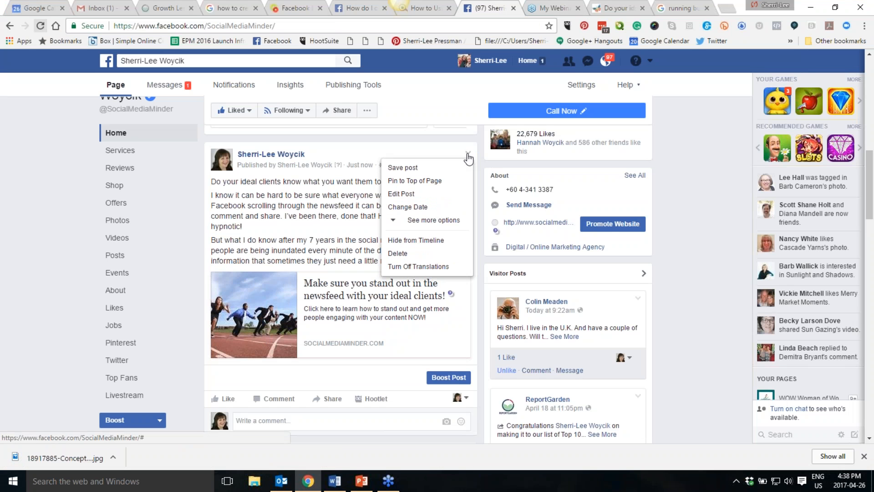
left_click(410, 255)
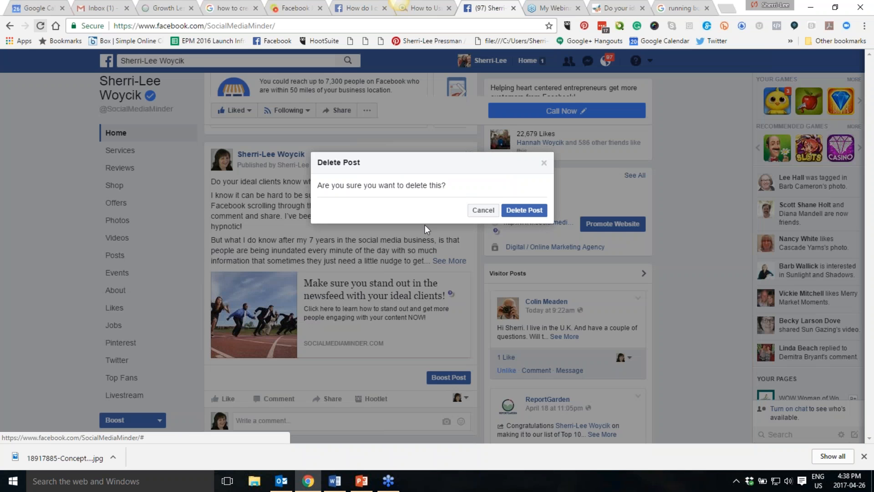
left_click(526, 213)
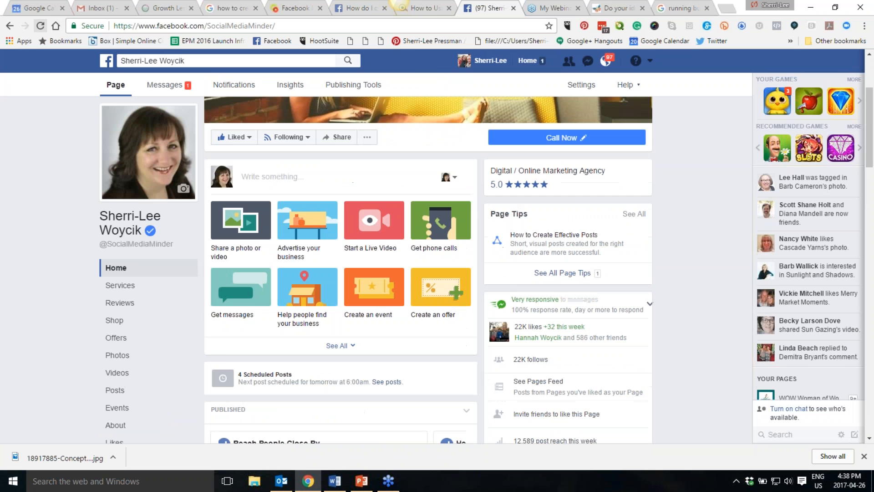
left_click(264, 285)
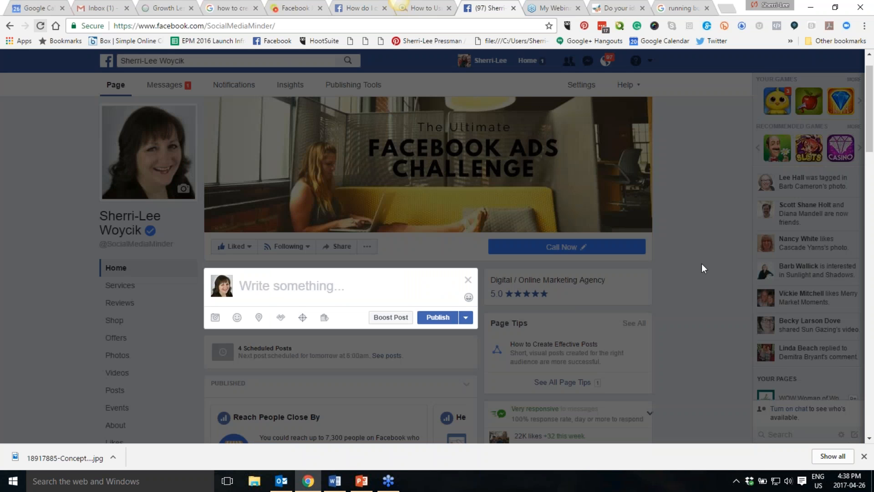
left_click(334, 482)
left_click_drag(262, 128, 597, 128)
key("ctrl+c")
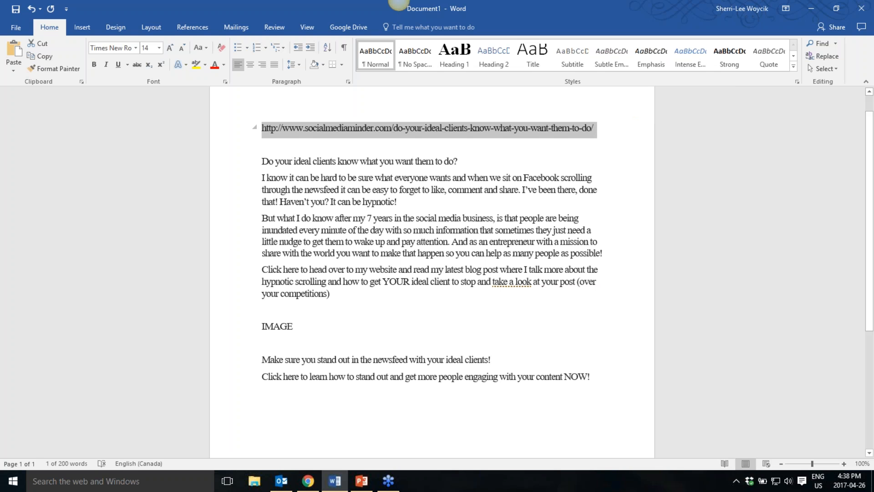
left_click(308, 480)
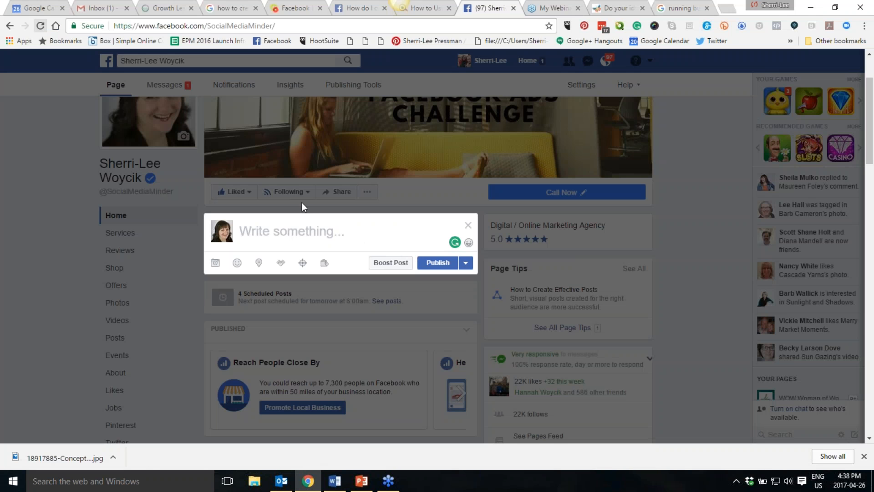
key("ctrl+v")
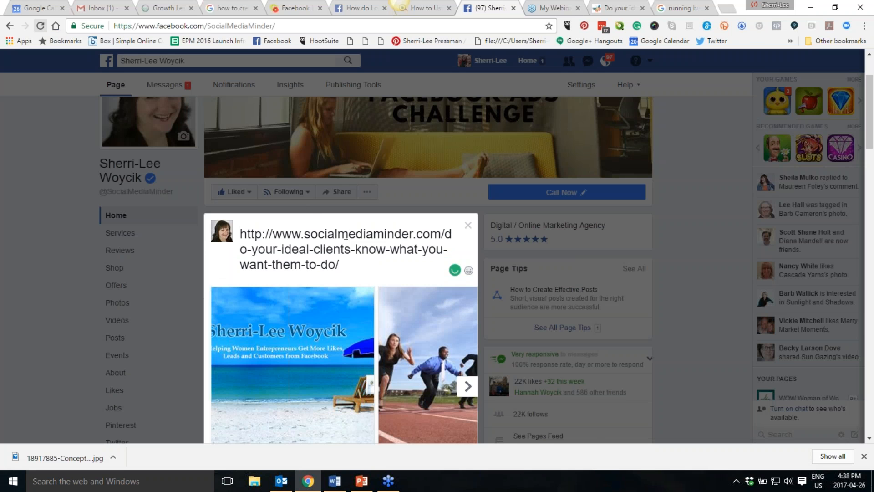
- Deselect the beach banner and BrandBacker logo images so that the link preview uses only the track runners photo
scroll(531, 233, "down", 2)
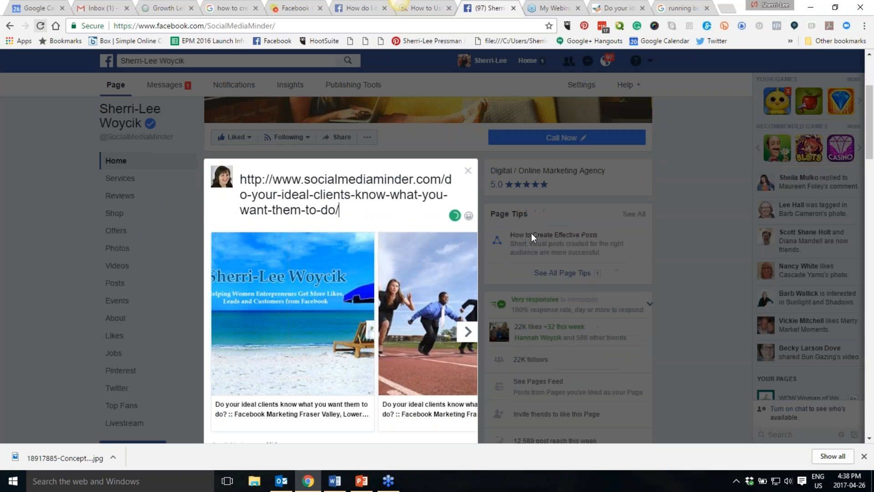
scroll(531, 233, "down", 2)
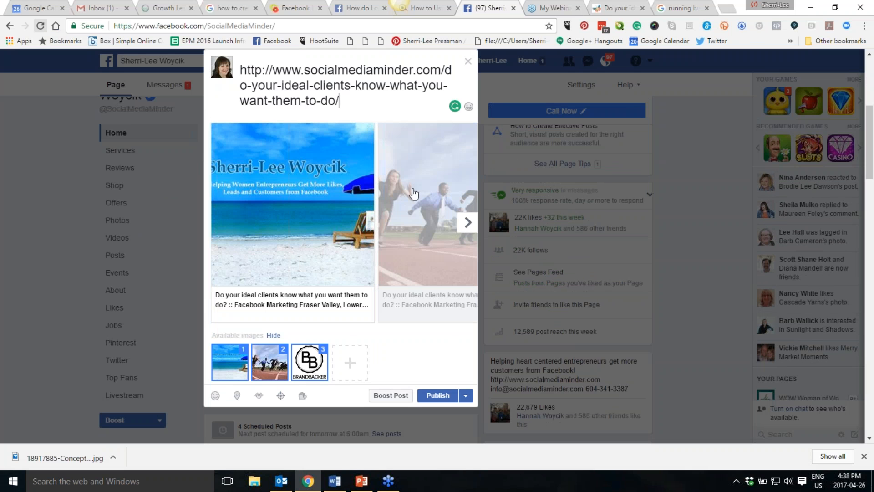
left_click(231, 371)
left_click(307, 371)
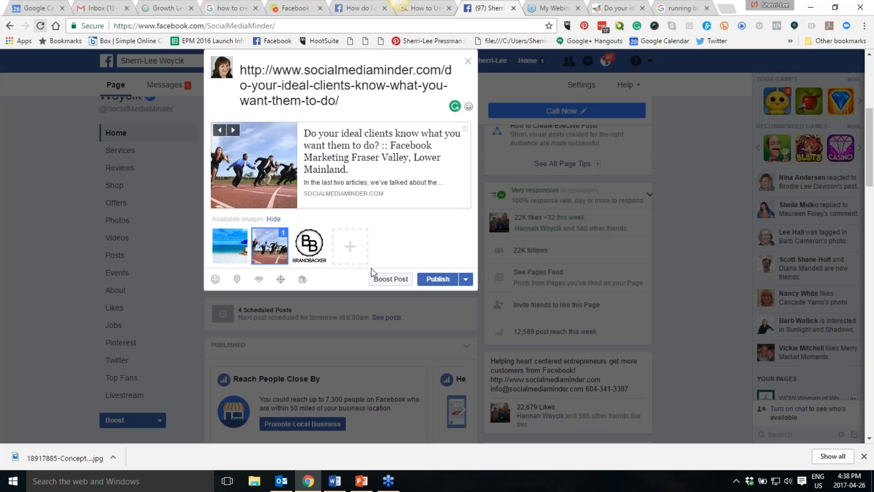
- Upload the saved running businessman image to the link preview and make it the only selected image, deselecting the track runners photo
left_click(350, 247)
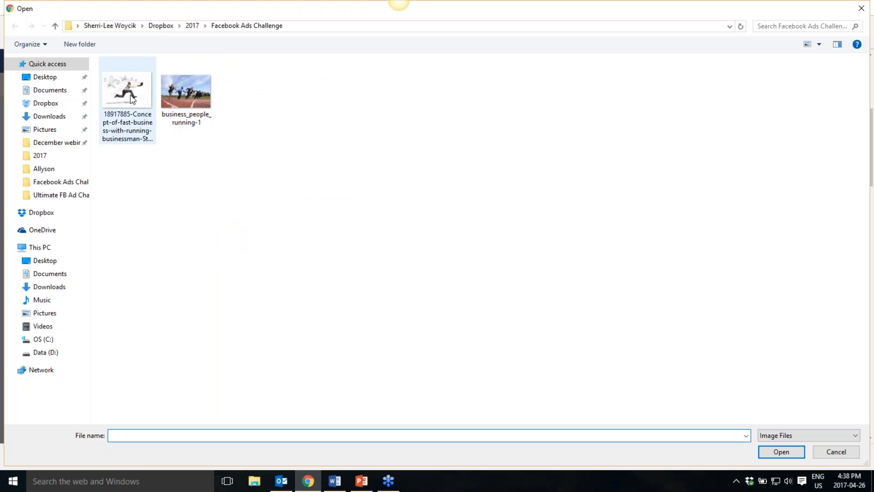
left_click(131, 94)
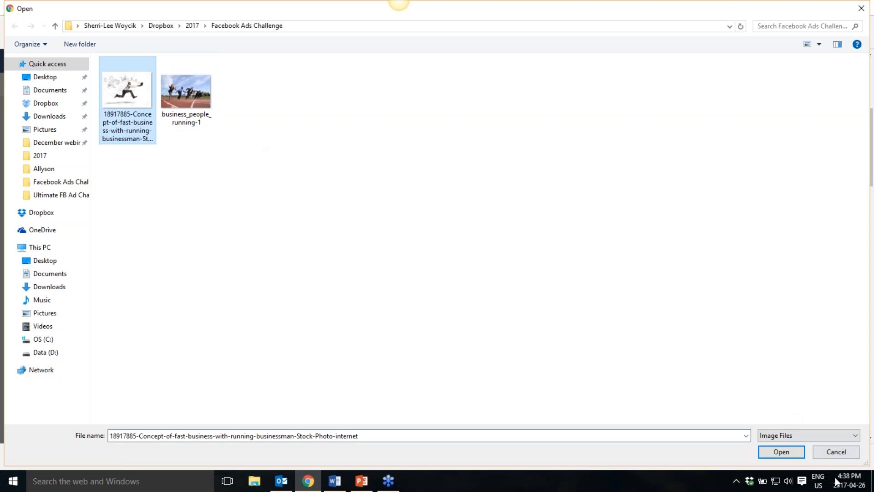
left_click(786, 452)
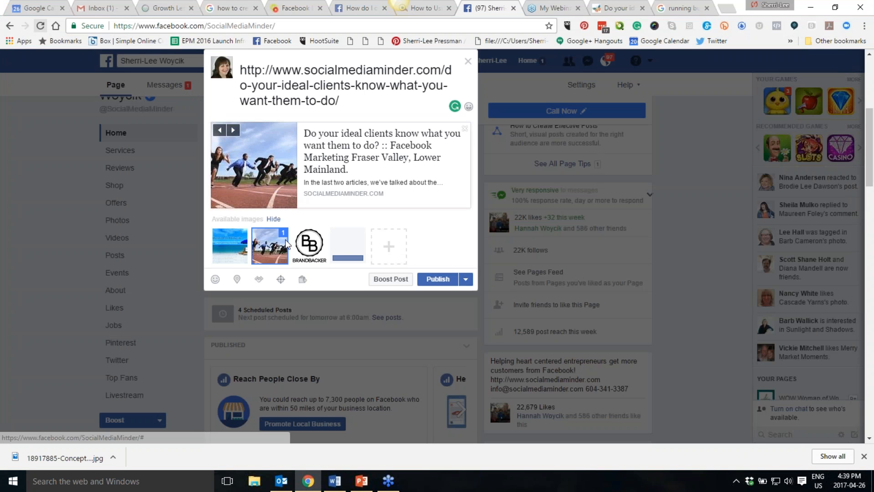
left_click(349, 246)
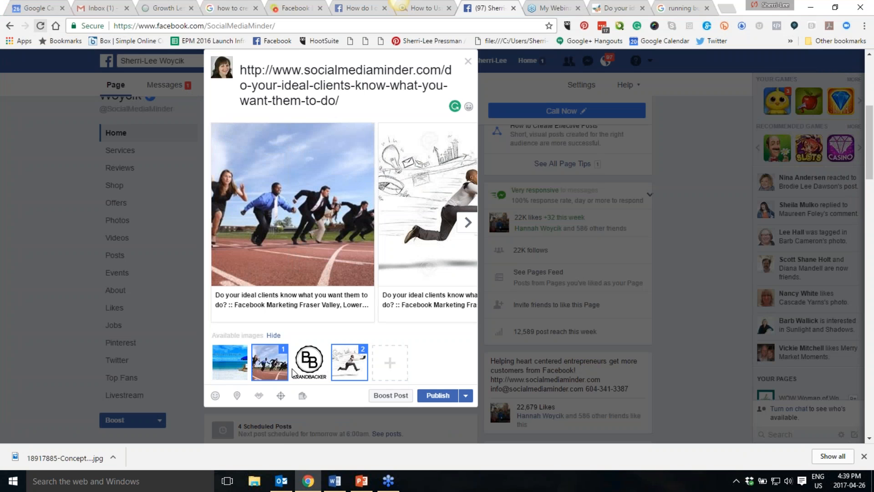
left_click(267, 359)
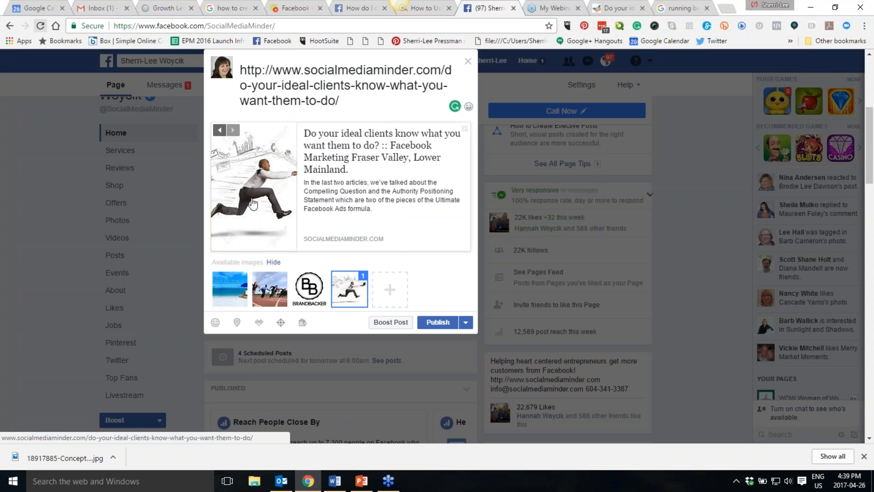
- Copy the post text in Word from "Do your ideal clients know what you want them to do?" through "(over your competitions)"
scroll(421, 267, "up", 1)
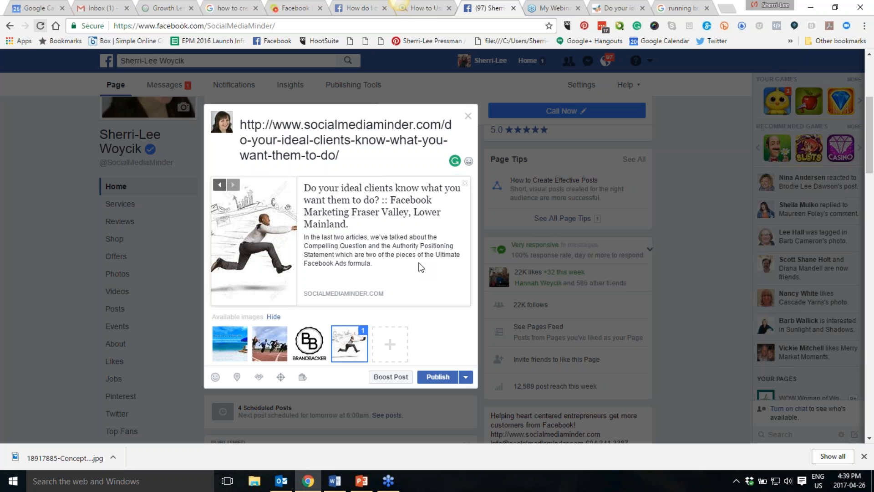
mouse_move(334, 484)
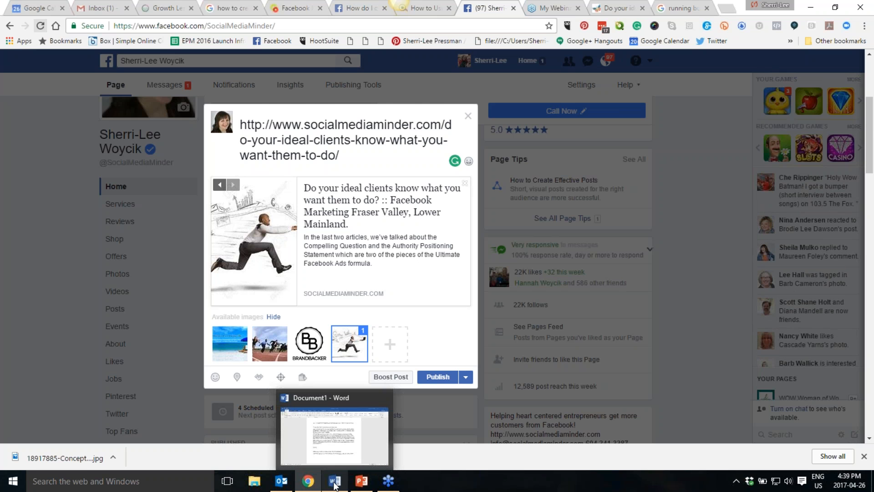
left_click(335, 484)
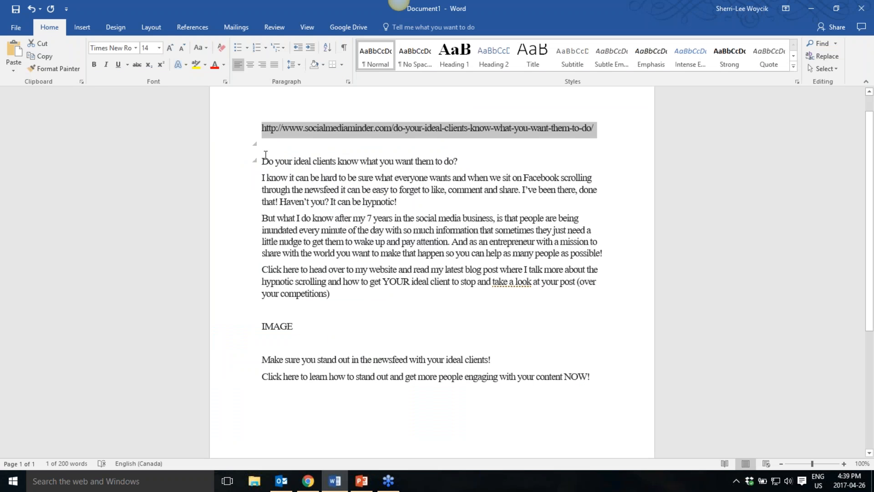
left_click_drag(263, 157, 402, 289)
key("ctrl+c")
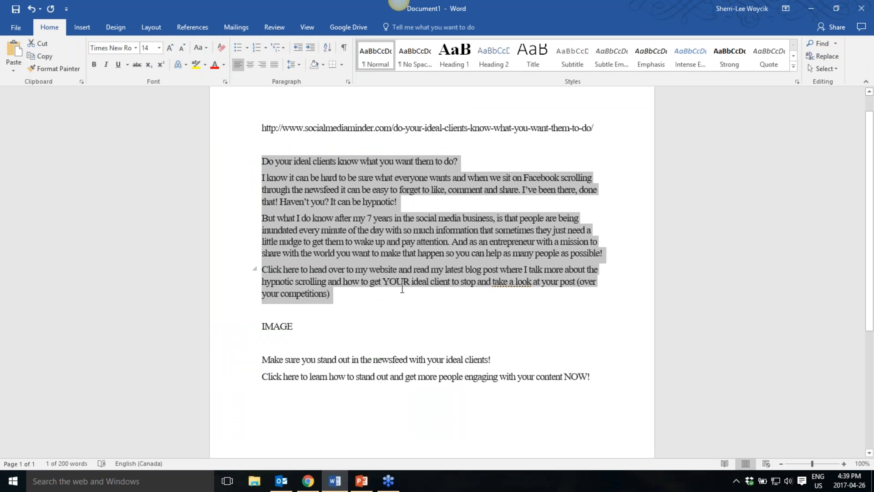
- Switch to the Facebook post in Chrome and paste the copied Word text above the link, separated by blank lines
left_click(305, 484)
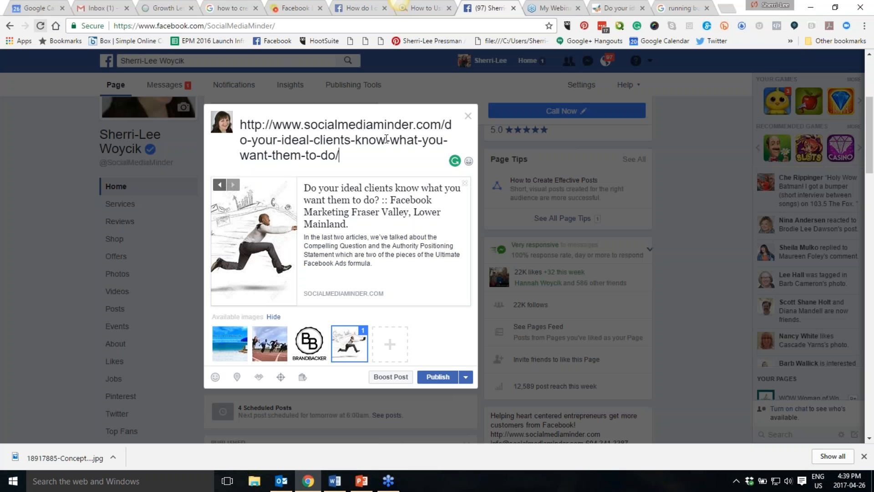
left_click(242, 125)
key("Return")
key("Return")
key("Up")
key("Up")
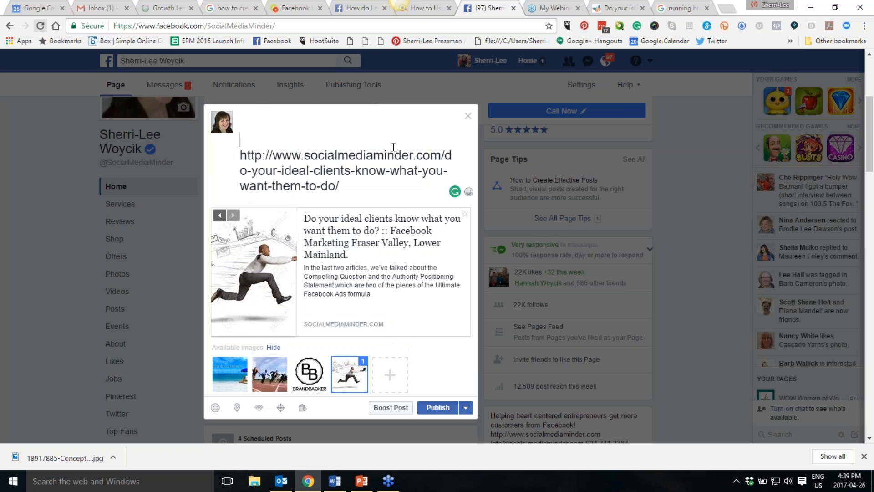
key("ctrl+v")
- Insert blank lines between the paragraphs of the post text
scroll(334, 215, "up", 2)
scroll(342, 211, "up", 3)
key("Return")
left_click(336, 332)
key("Return")
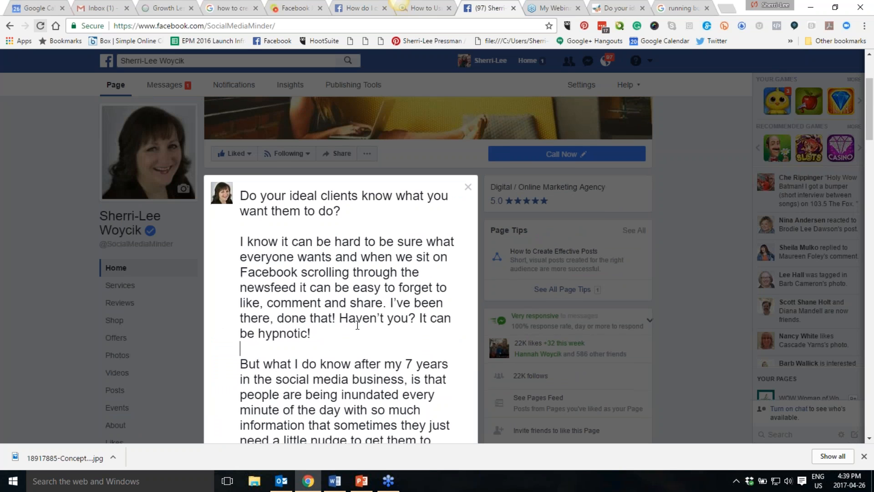
scroll(382, 309, "down", 5)
key("Return")
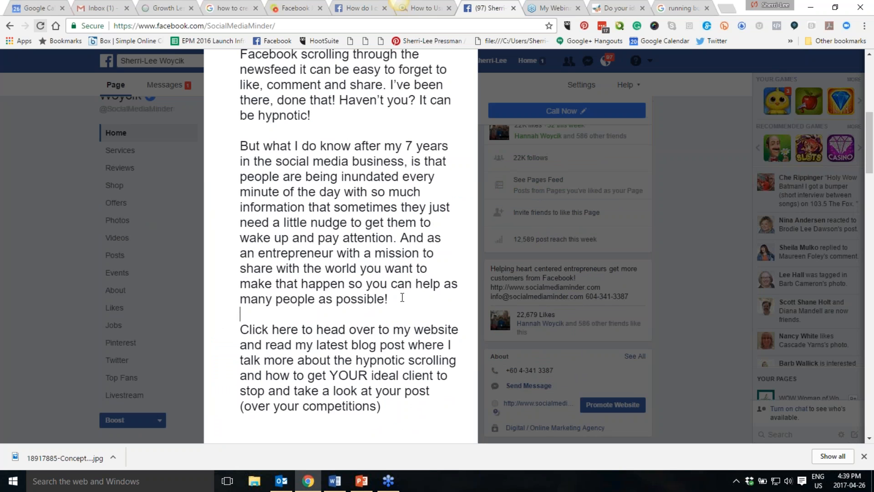
- Replace the link preview's title with "Make sure you stand out in the newsfeed with your ideal clients!" copied from the Word document
scroll(403, 297, "down", 3)
scroll(403, 296, "down", 3)
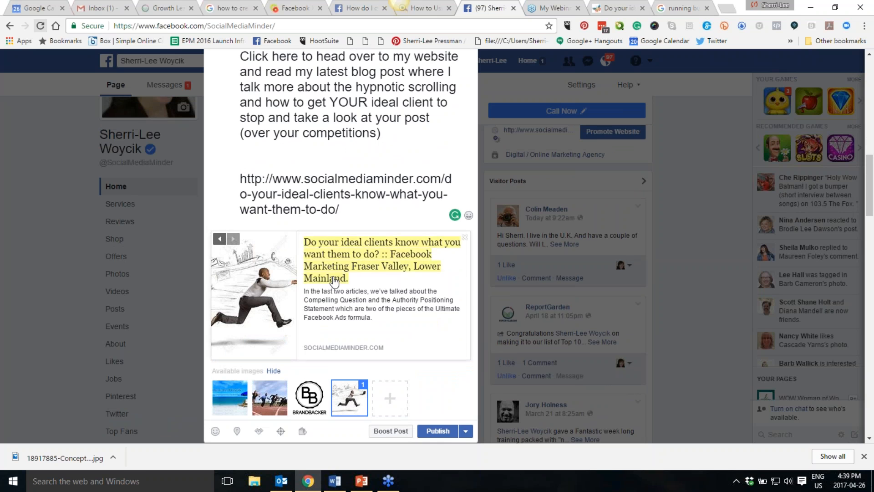
left_click(335, 481)
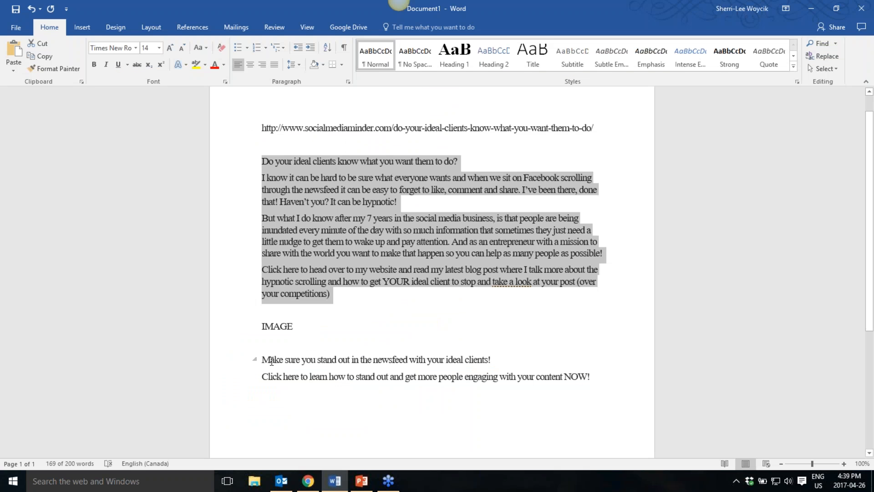
left_click_drag(264, 360, 500, 362)
key("ctrl+c")
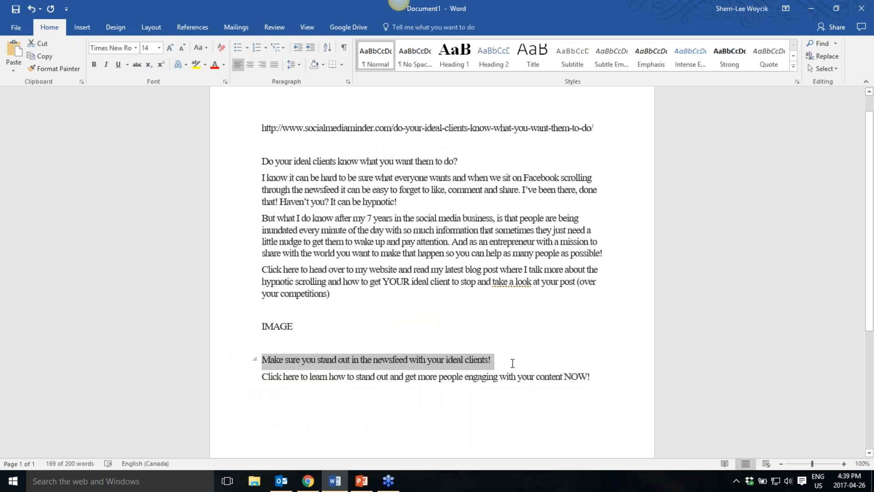
key("alt+Tab")
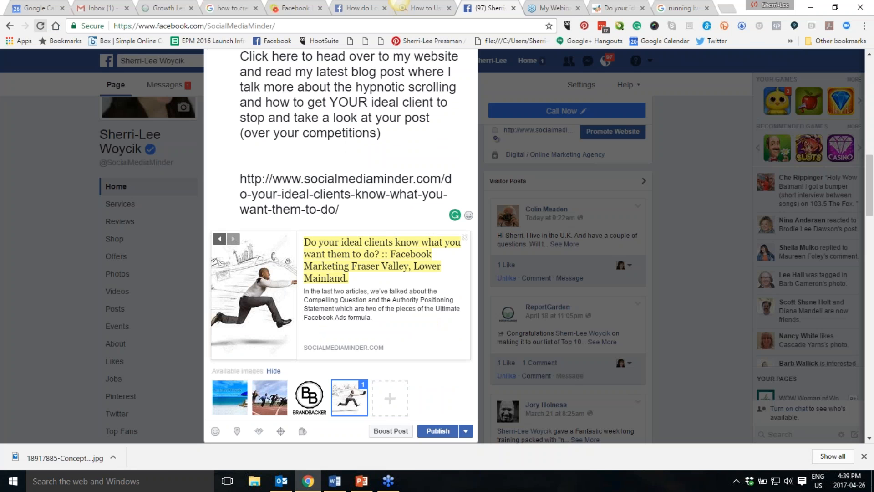
left_click(382, 259)
key("ctrl+v")
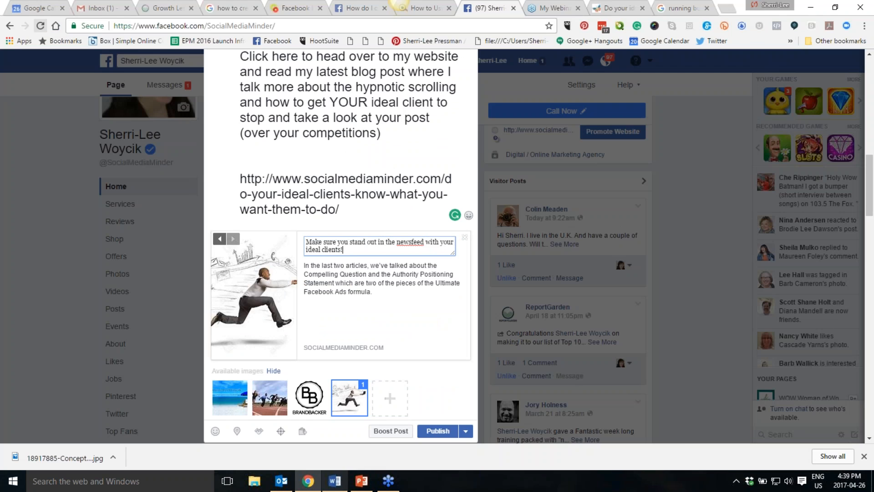
- Replace the preview description with "Click here to learn how to stand out and get more people engaging with your content NOW!" copied from Word
left_click(335, 481)
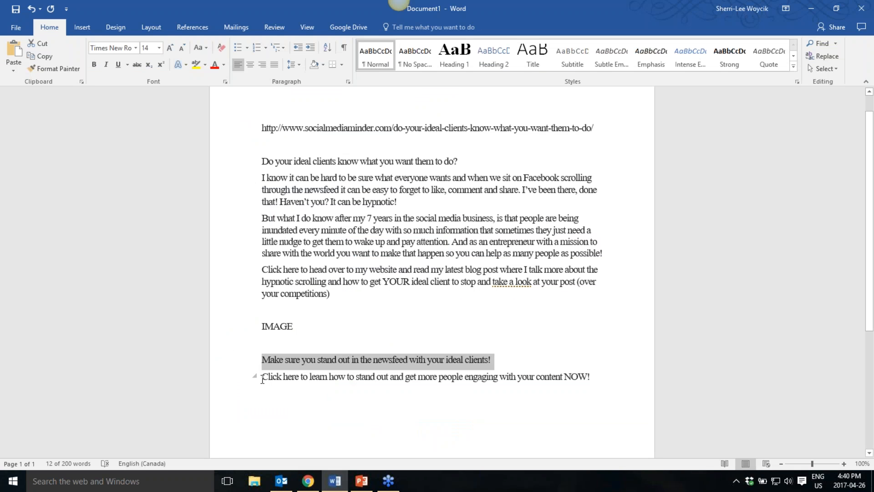
left_click_drag(262, 379, 593, 379)
key("ctrl+c")
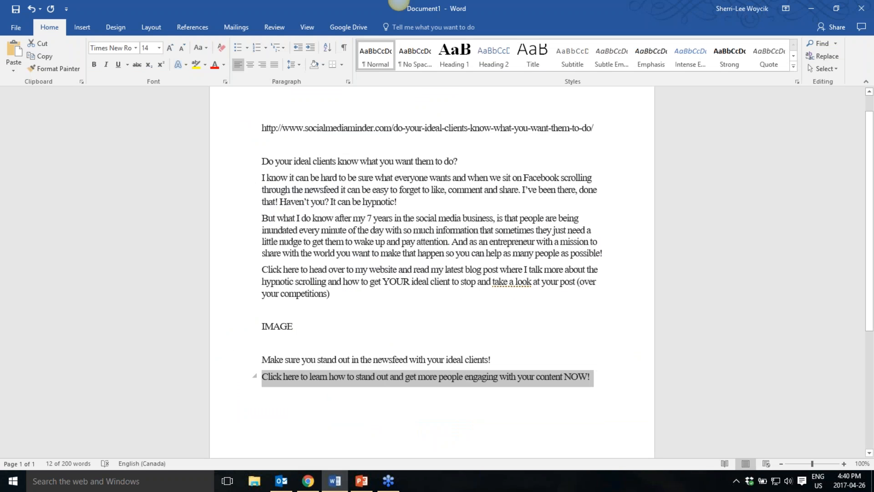
left_click(308, 480)
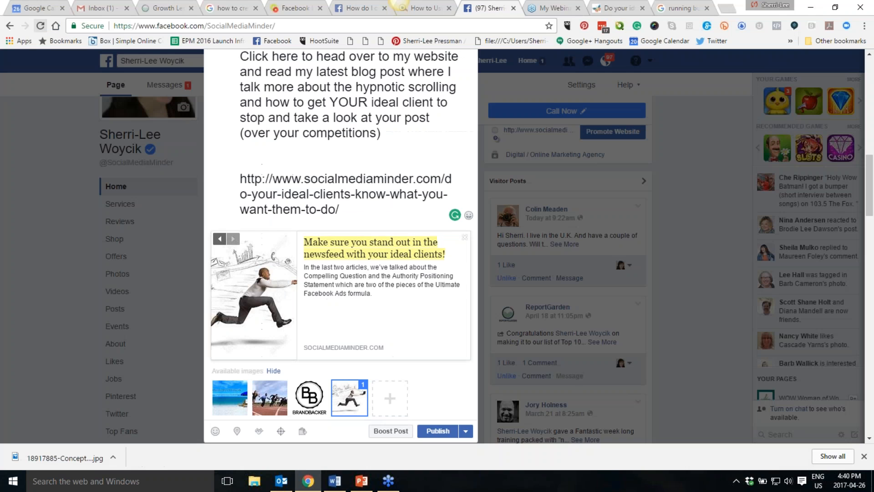
left_click(337, 294)
key("ctrl+v")
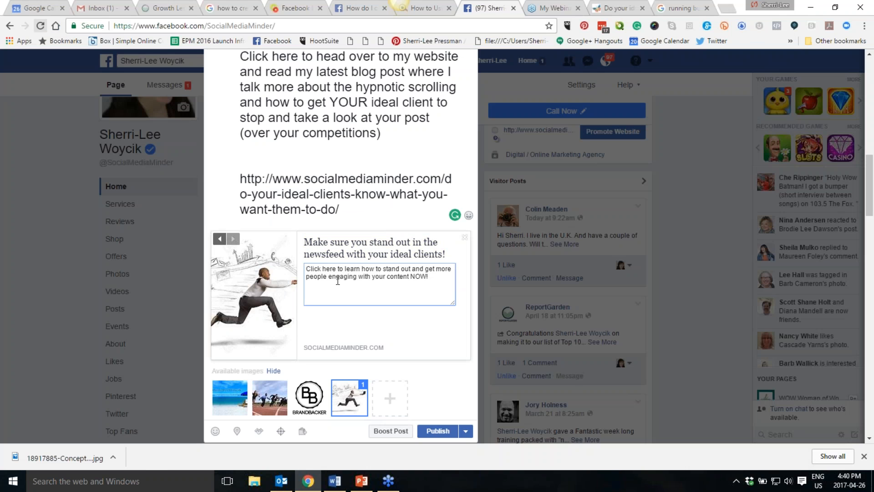
- Publish the post, view it in the page feed and close the browser's downloads bar
scroll(408, 334, "down", 1)
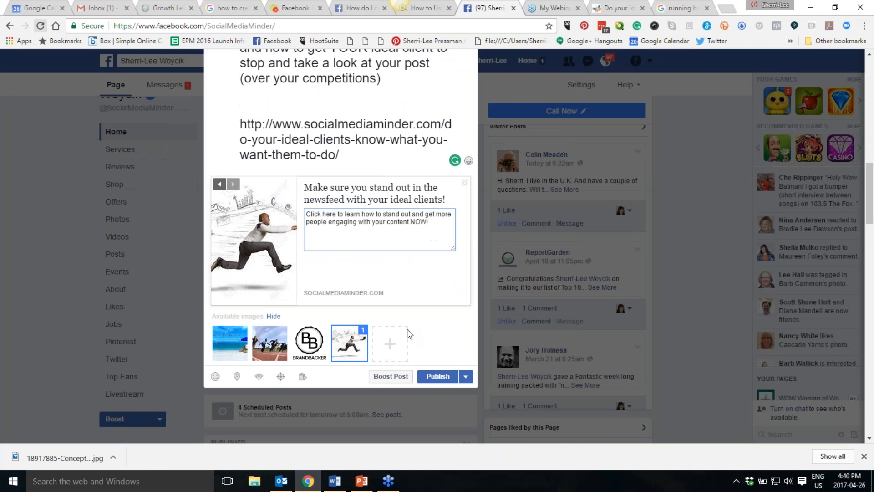
left_click(430, 380)
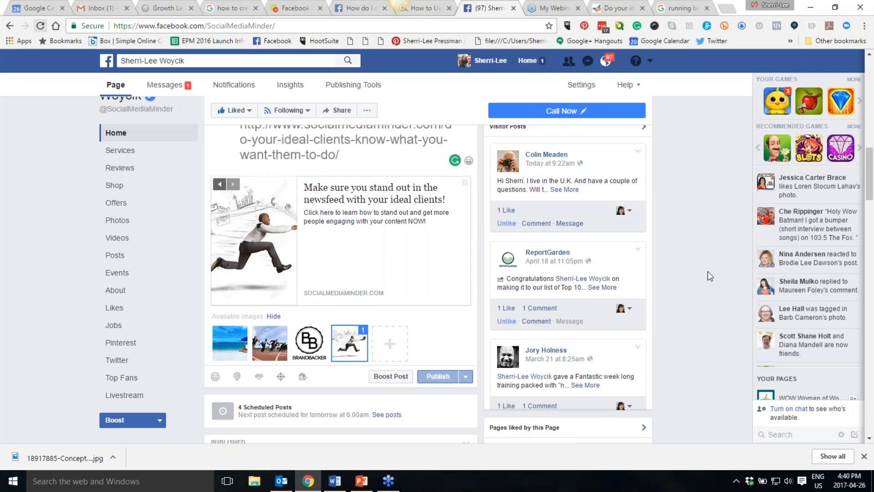
scroll(708, 271, "down", 4)
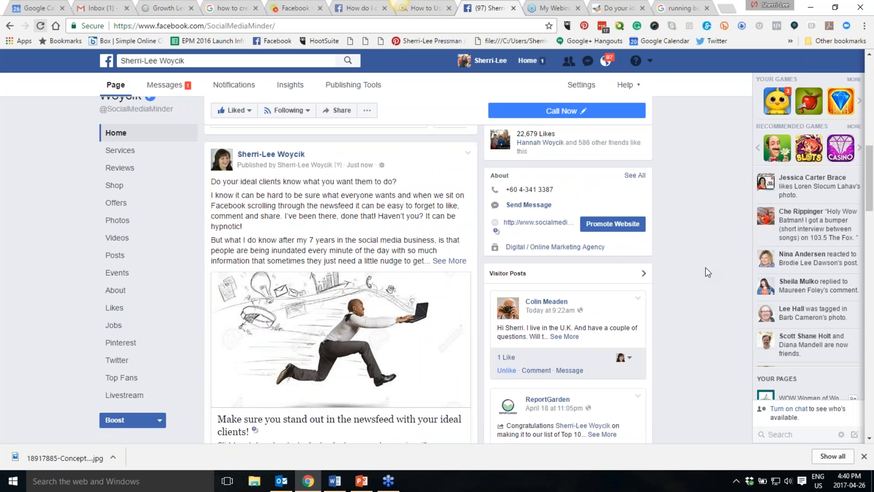
scroll(680, 269, "down", 1)
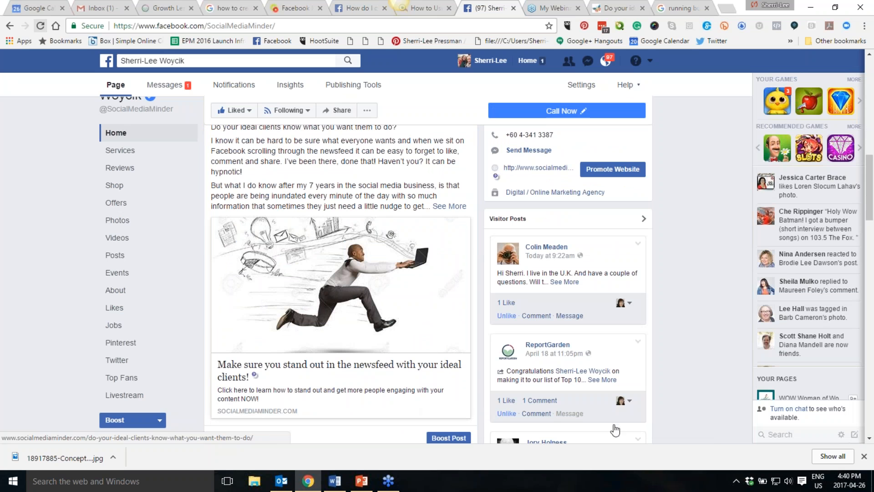
left_click(864, 455)
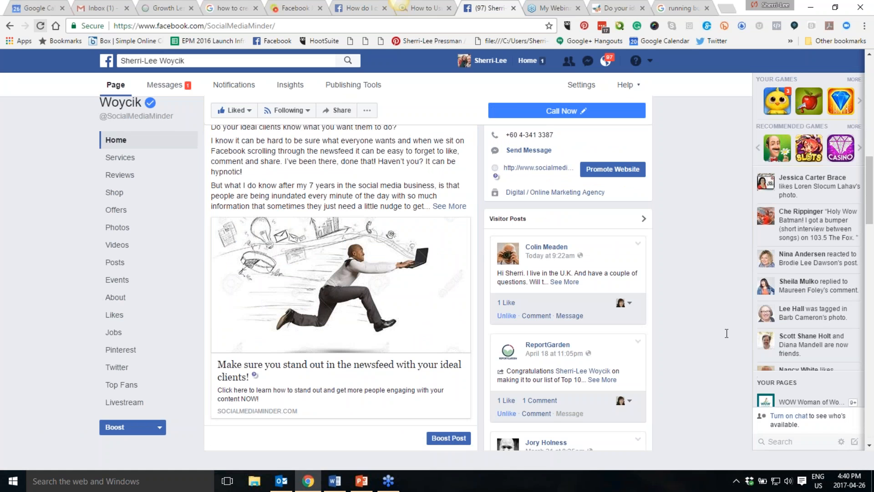
- Pin the new post to the top of the page and locate it in the Posts section
scroll(669, 290, "up", 1)
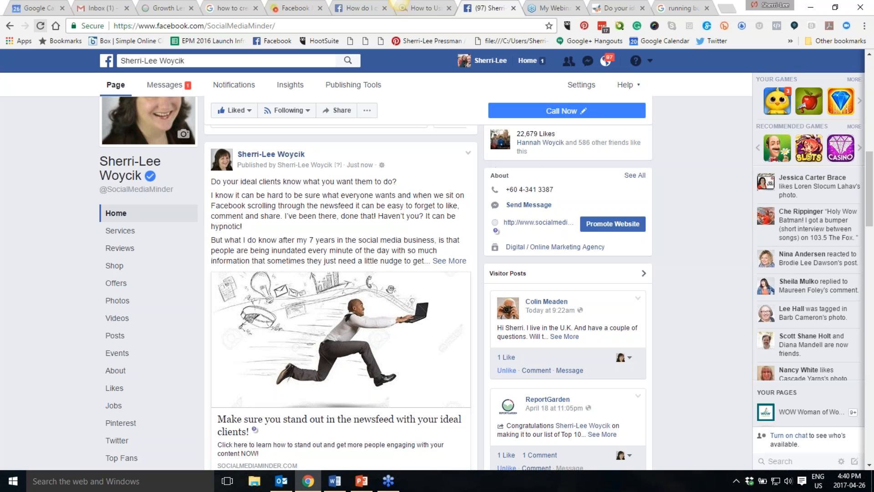
left_click(468, 154)
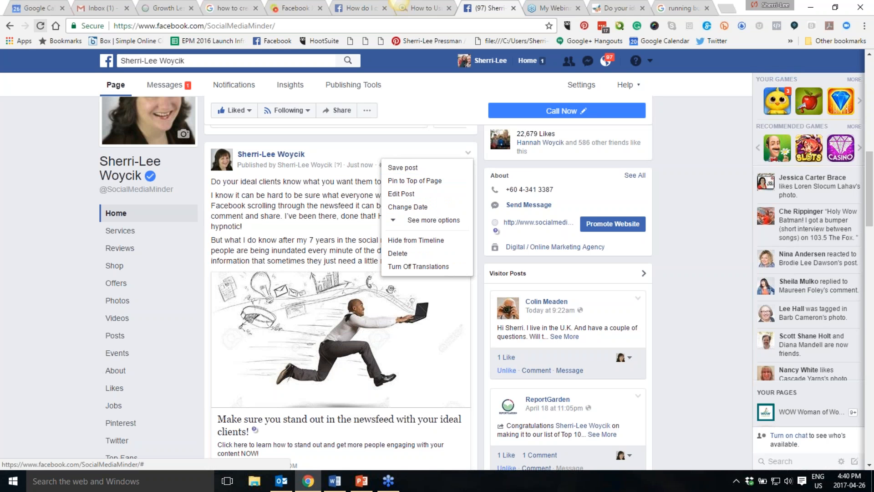
left_click(399, 181)
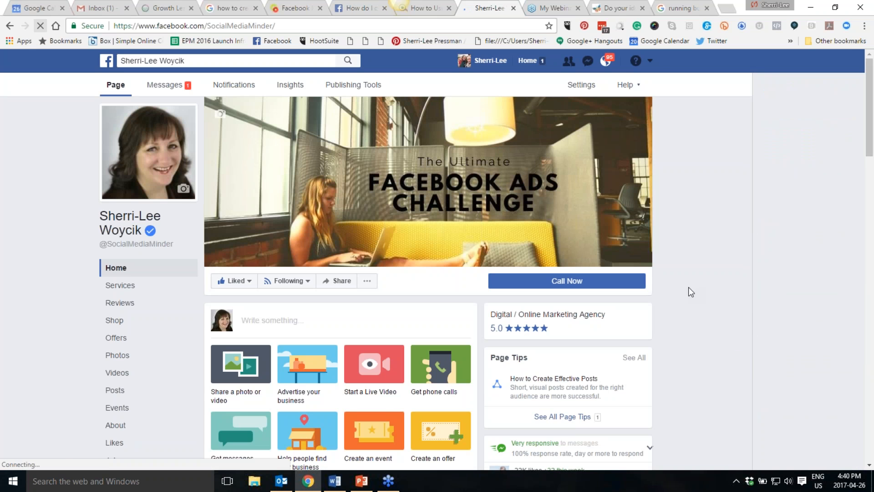
scroll(689, 292, "down", 15)
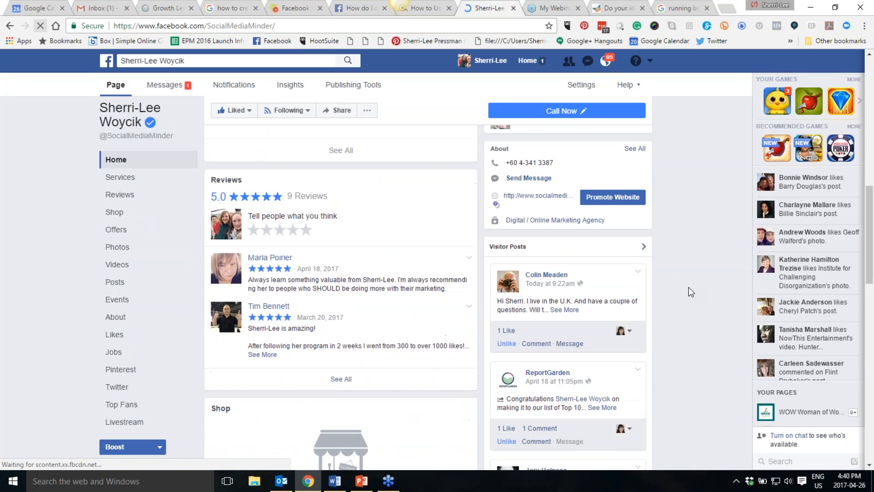
scroll(688, 291, "down", 8)
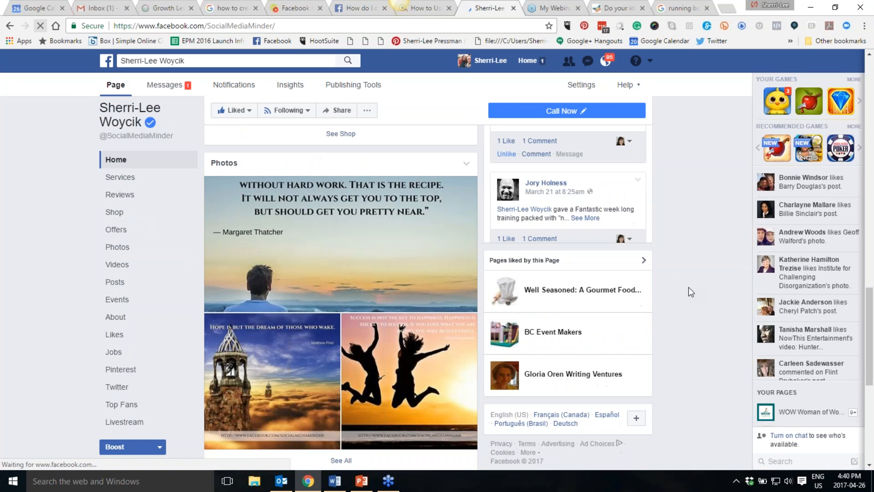
scroll(689, 292, "down", 5)
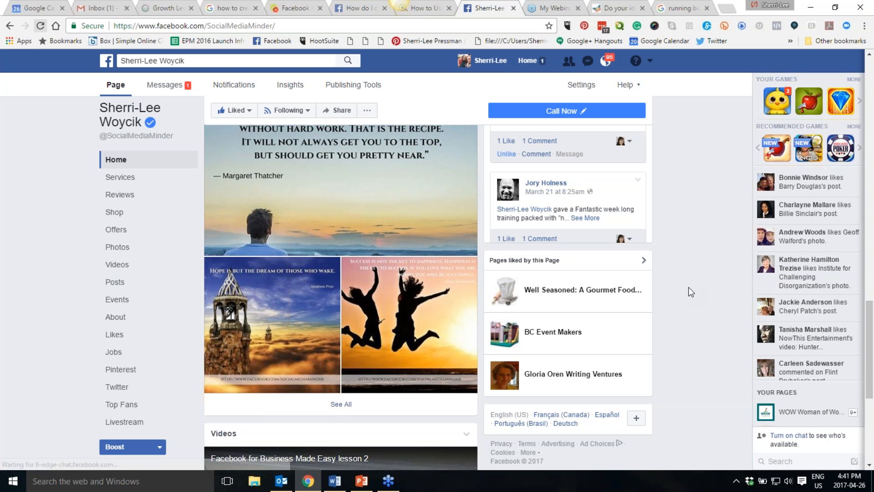
scroll(688, 291, "down", 1)
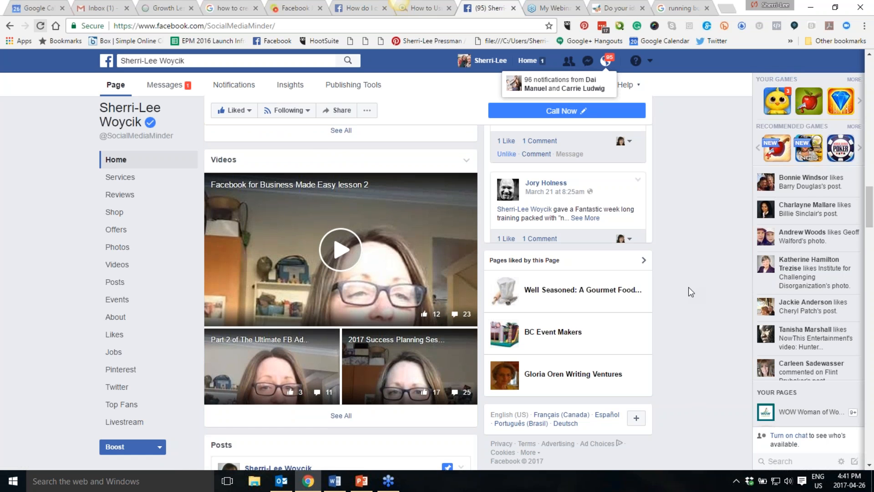
scroll(688, 288, "down", 6)
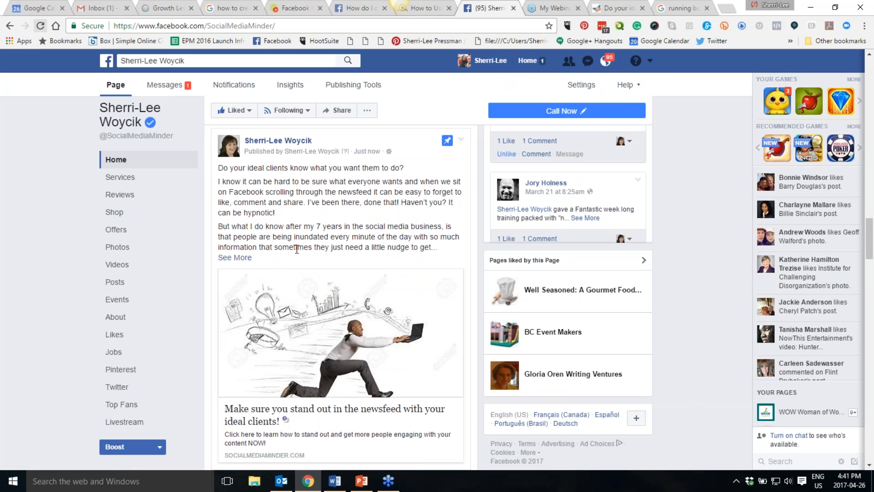
- Open the boost settings for the pinned post and set its optional post button to No Button
scroll(293, 250, "down", 1)
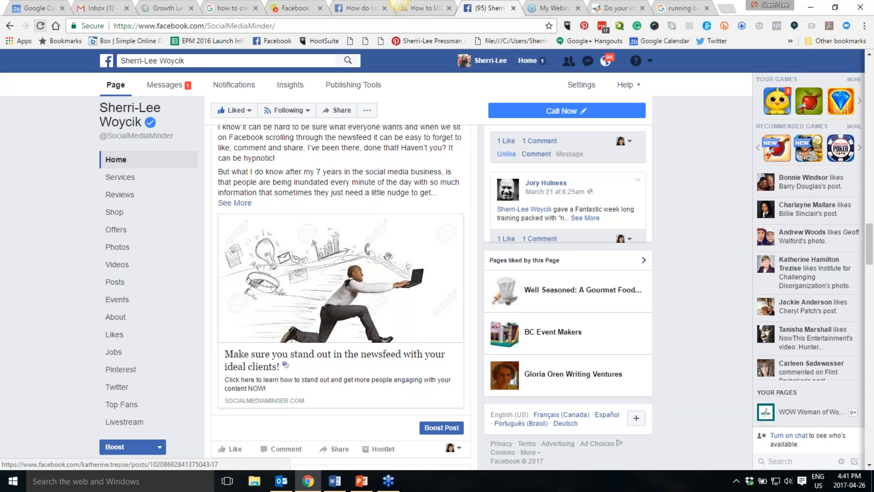
scroll(656, 324, "down", 1)
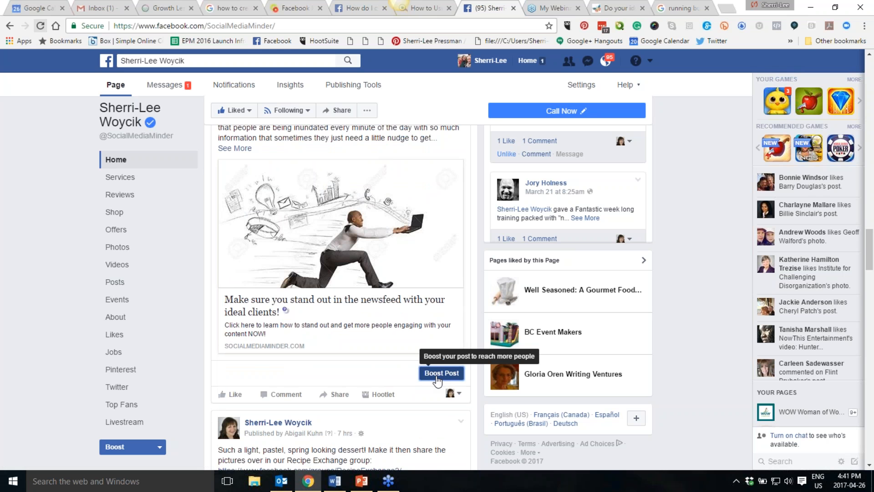
left_click(437, 373)
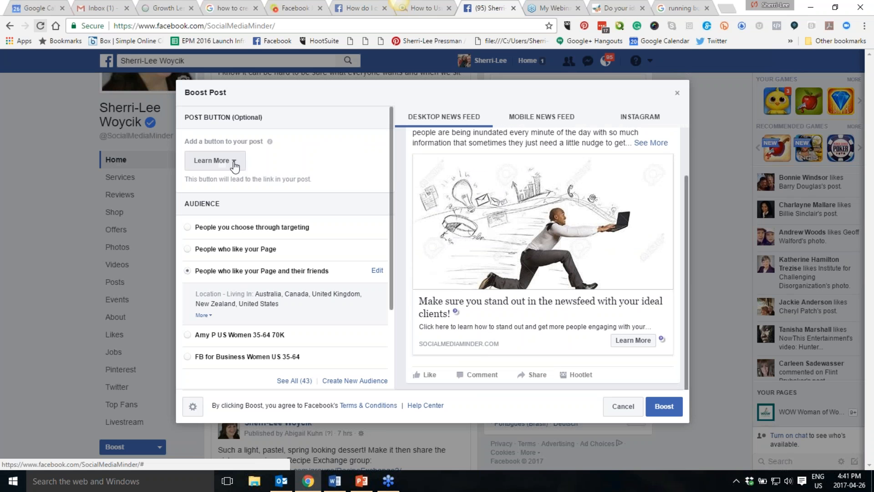
left_click(235, 165)
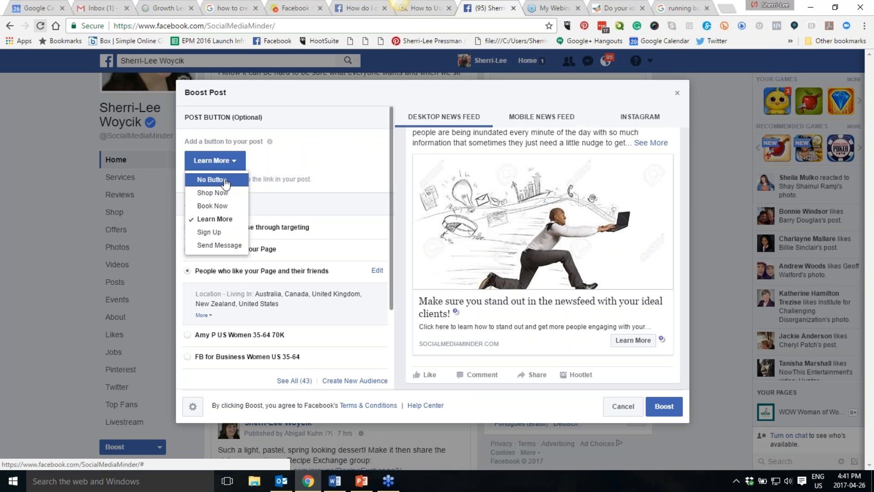
left_click(222, 220)
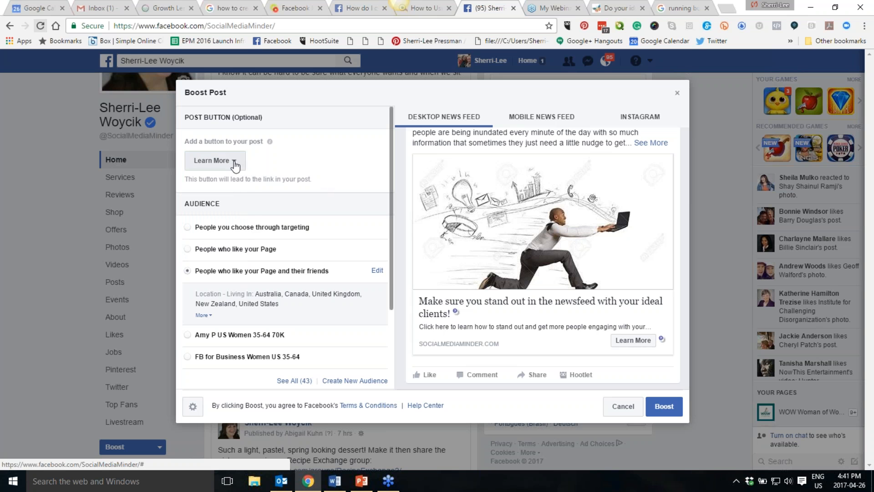
left_click(220, 166)
left_click(250, 184)
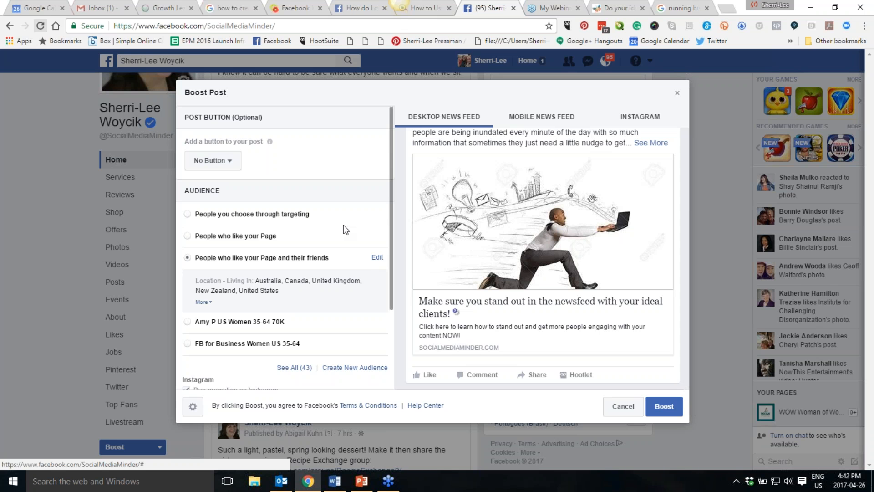
- Expand the details of the "People who like your Page and their friends" audience and view the Instagram and budget options below
scroll(343, 225, "down", 1)
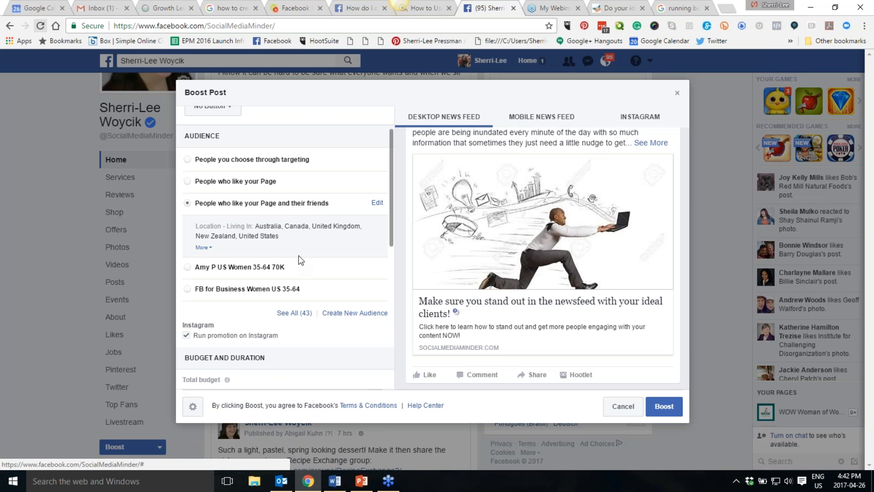
left_click(201, 248)
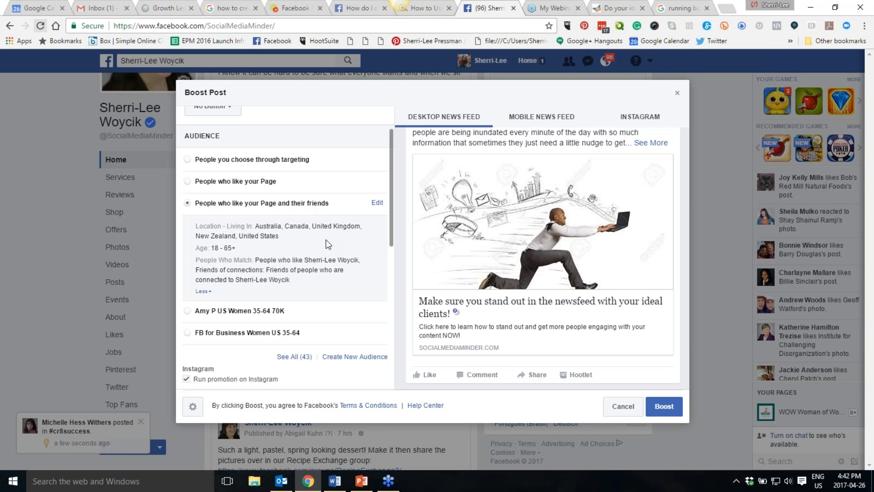
scroll(325, 246, "down", 4)
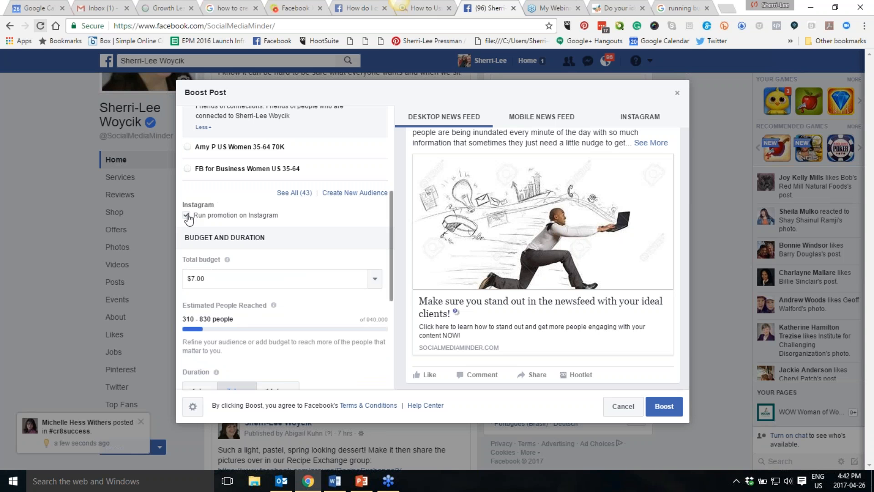
- Turn off running the promotion on Instagram and enable Facebook Pixel conversion tracking for the boost
left_click(187, 215)
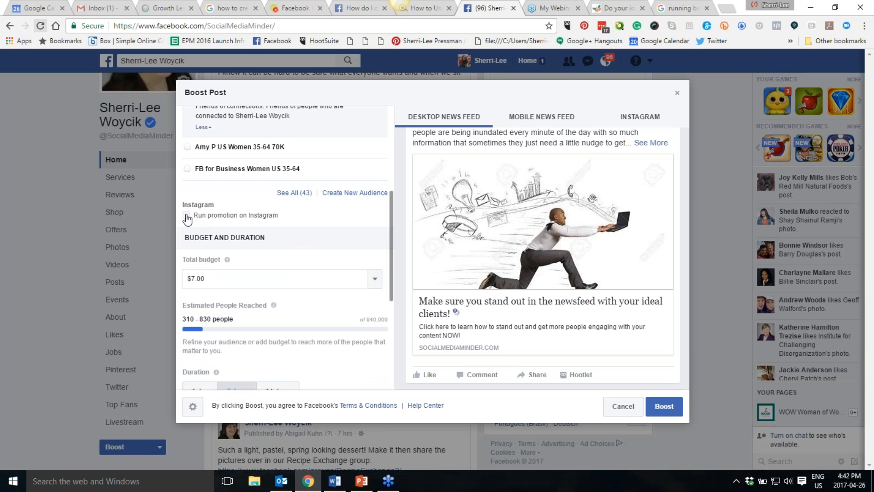
scroll(329, 250, "down", 1)
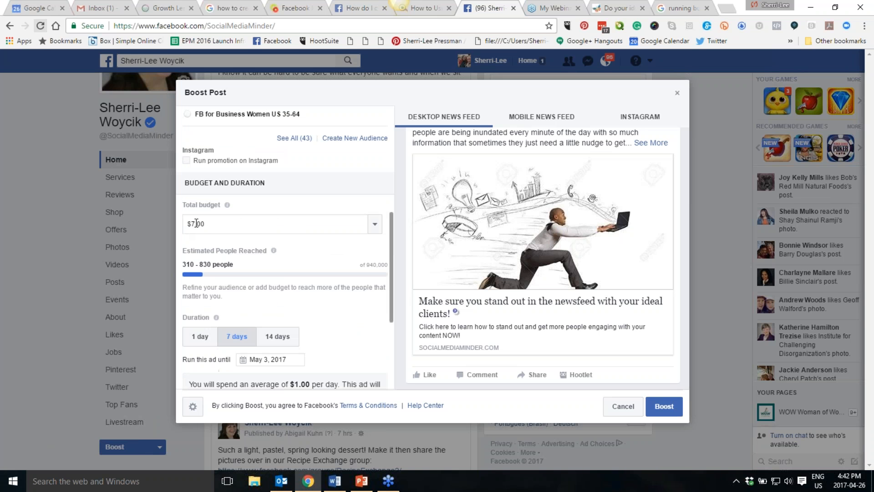
scroll(232, 264, "down", 1)
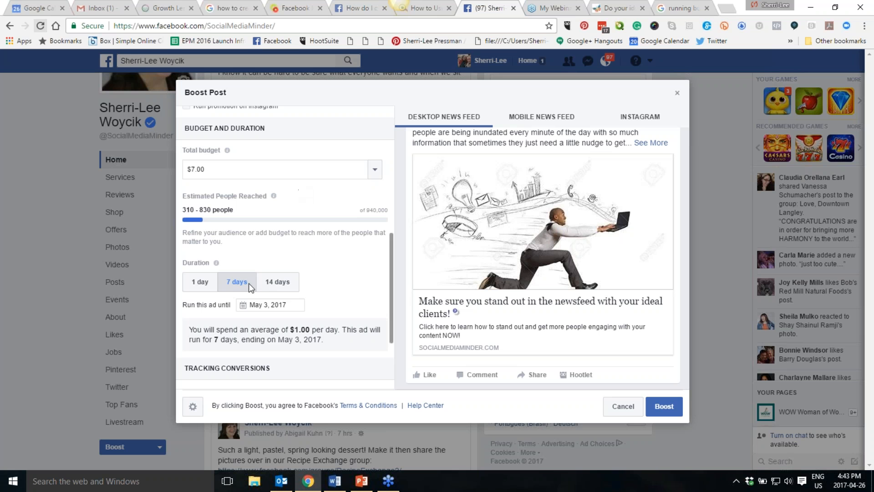
scroll(327, 216, "down", 3)
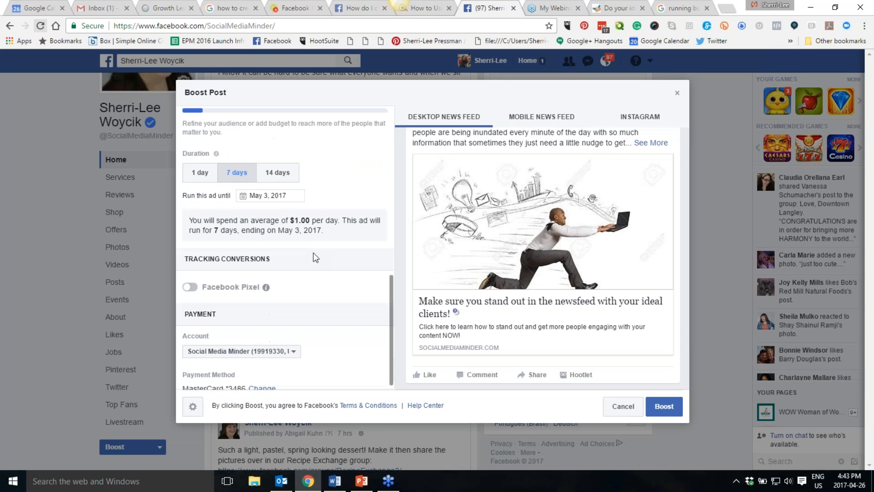
scroll(327, 216, "down", 1)
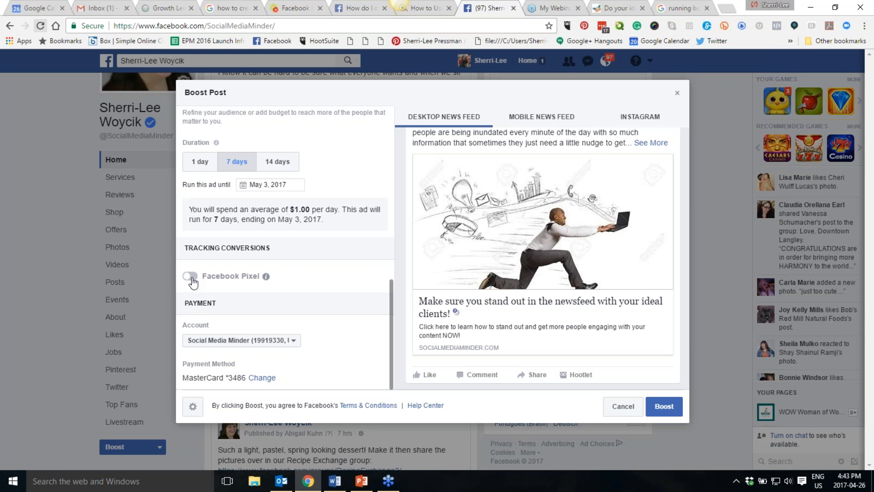
left_click(191, 278)
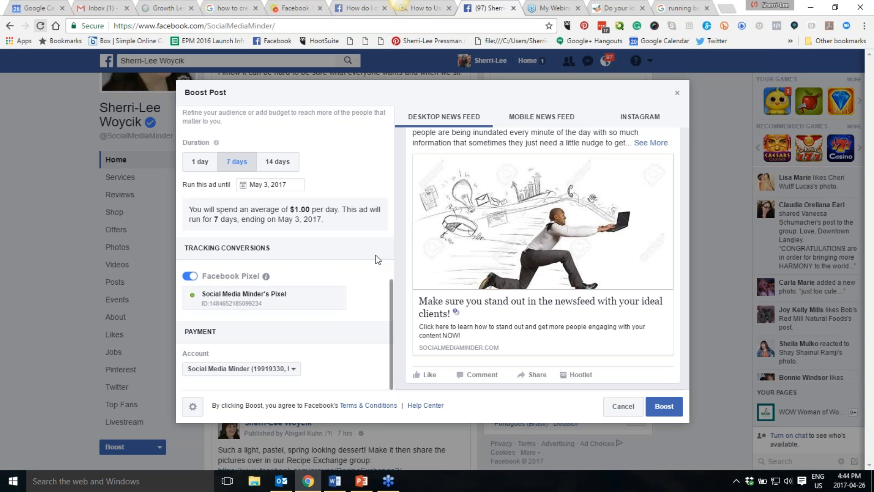
- Submit the post's boost with the selected payment account and close the order summary
scroll(340, 273, "down", 1)
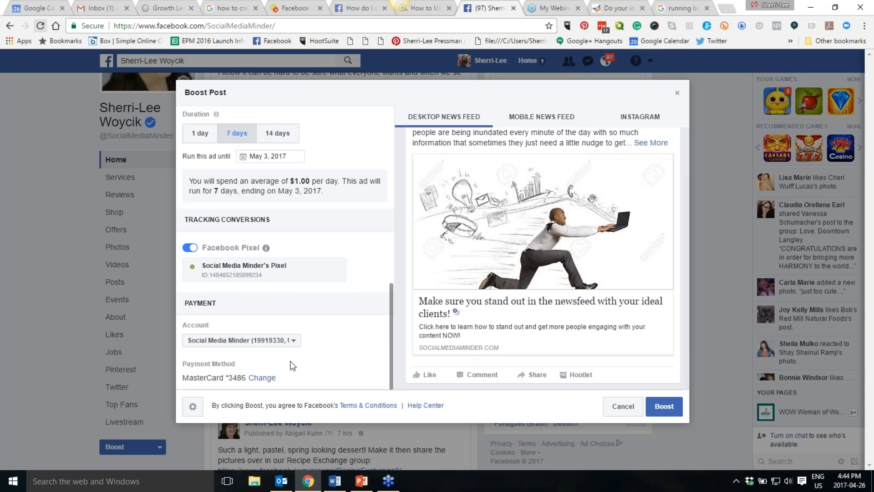
left_click(664, 407)
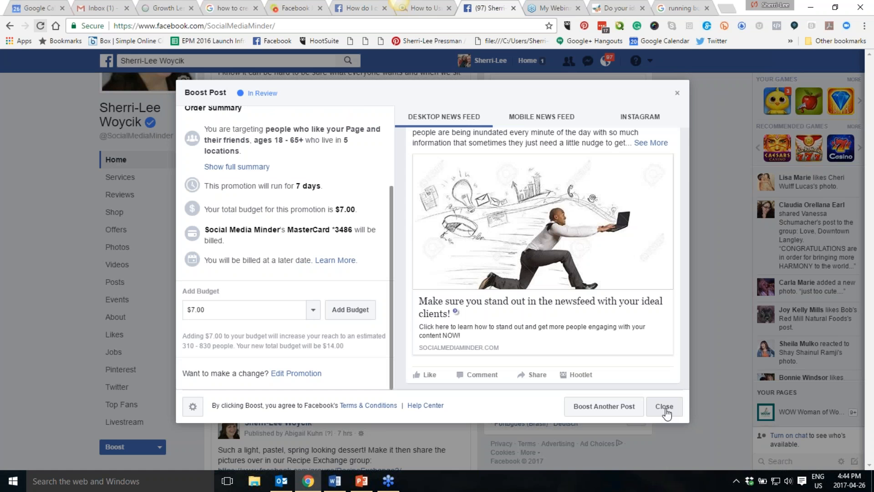
left_click(665, 412)
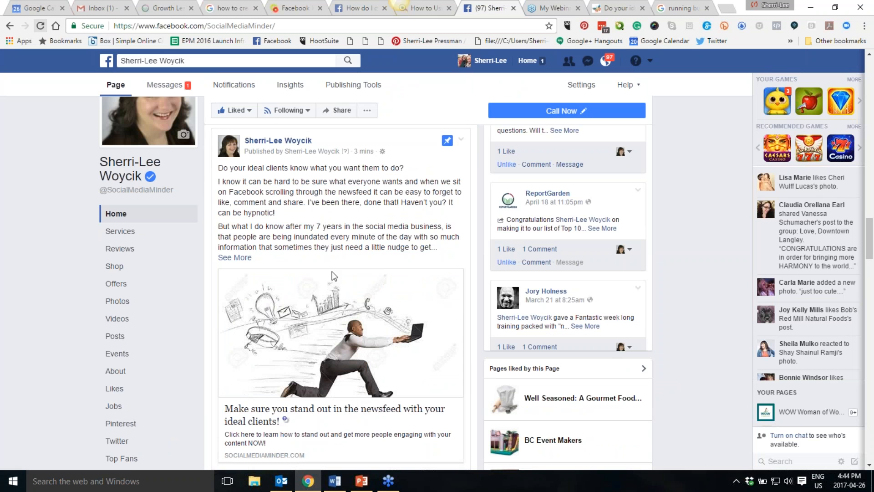
- Open the pinned post on its own page in a new browser tab and select its web address
middle_click(362, 152)
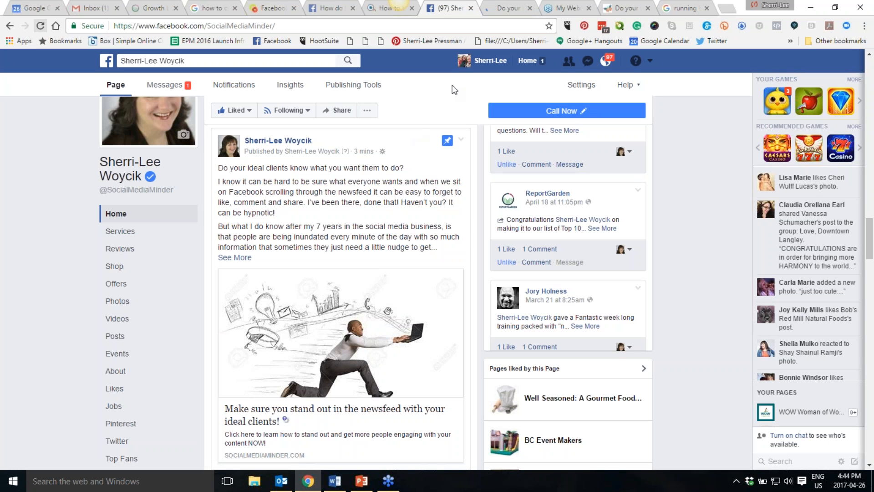
mouse_move(382, 152)
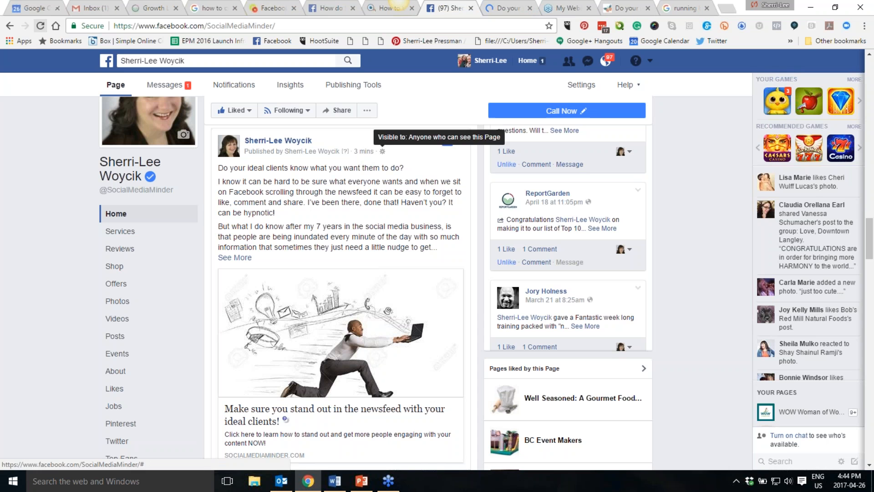
left_click(506, 14)
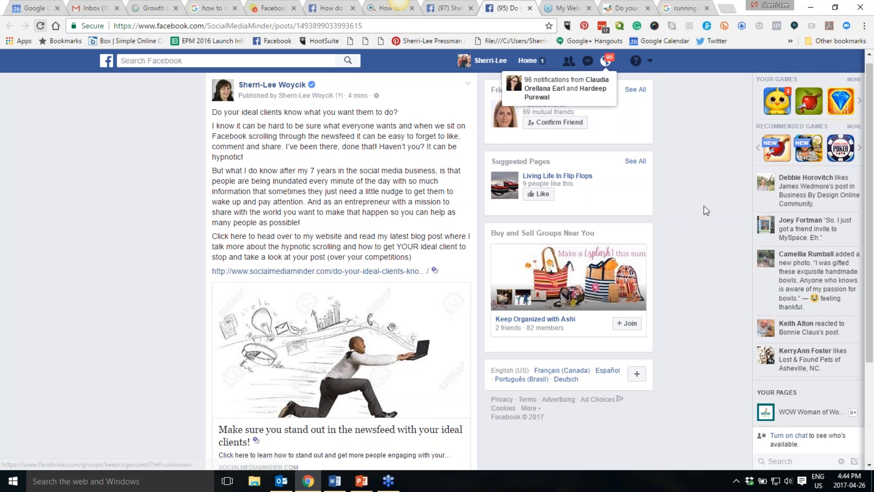
scroll(702, 213, "down", 3)
scroll(700, 213, "up", 3)
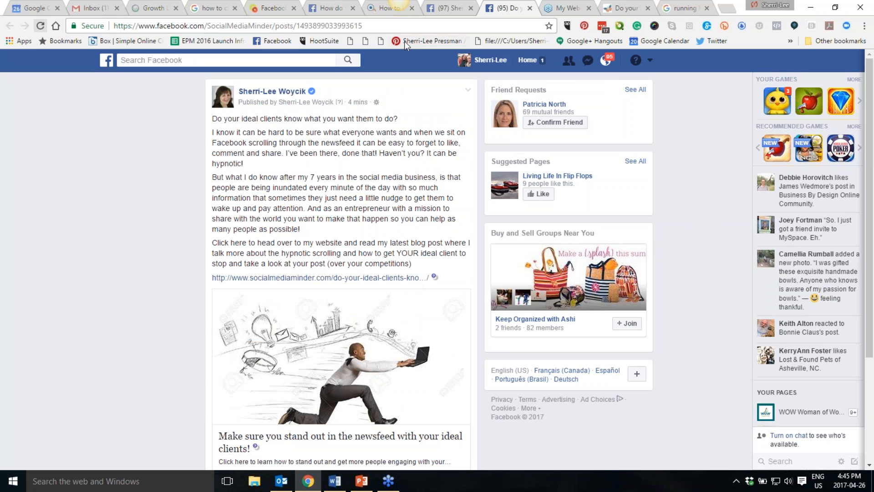
left_click(252, 25)
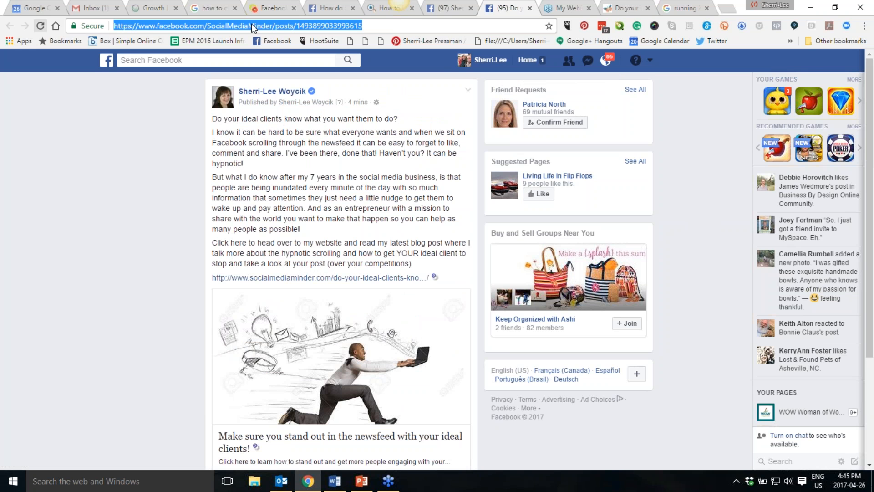